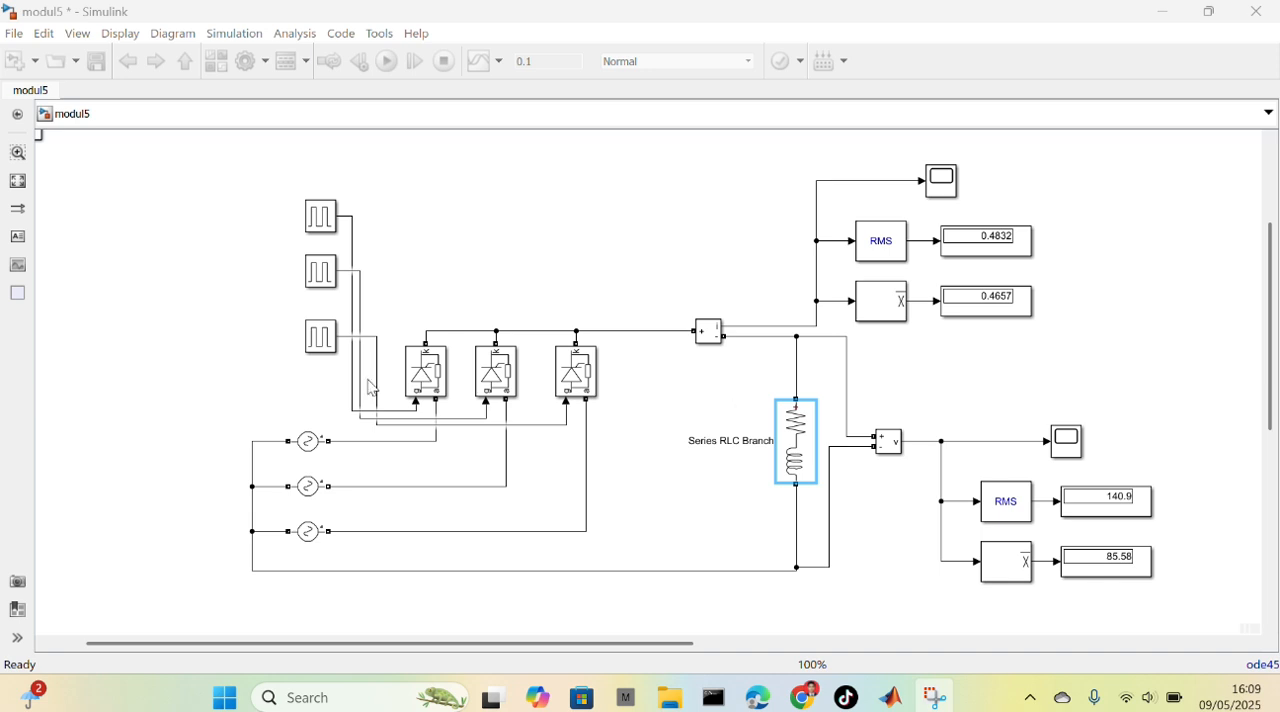
Review the amplitude, phase and frequency parameters of the three AC voltage sources
click(316, 445)
double_click(316, 445)
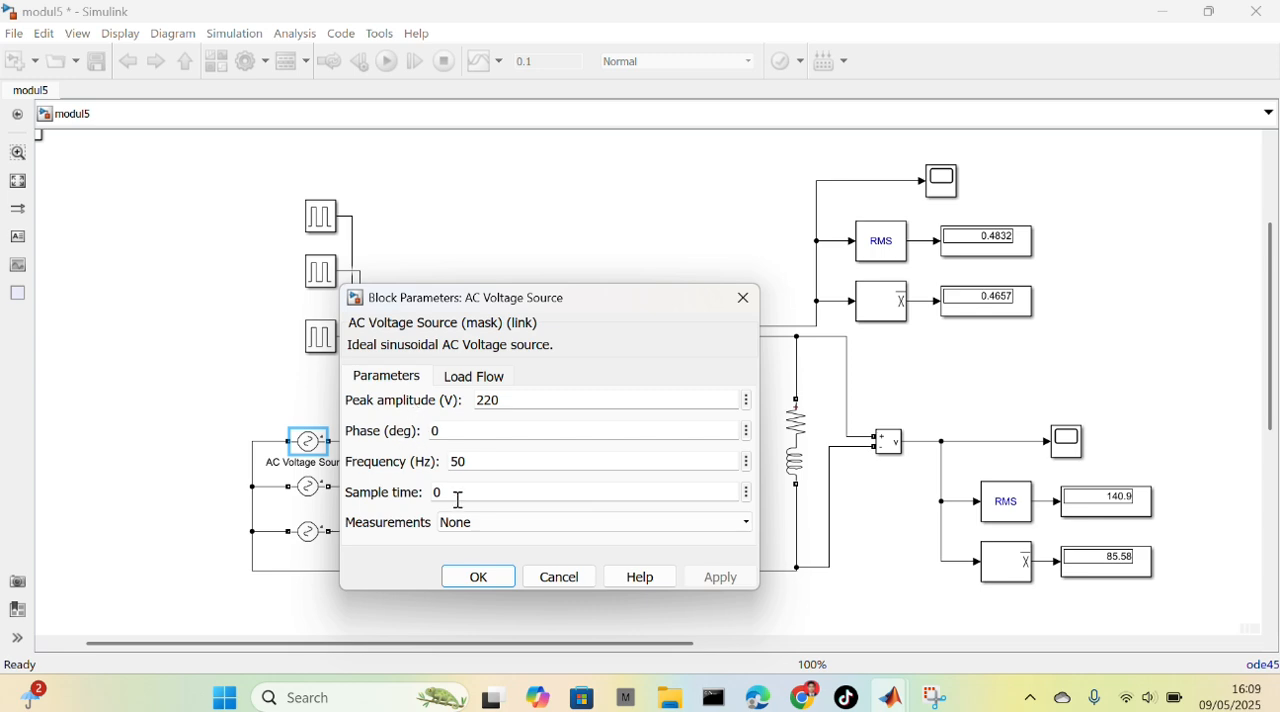
click(480, 577)
click(302, 490)
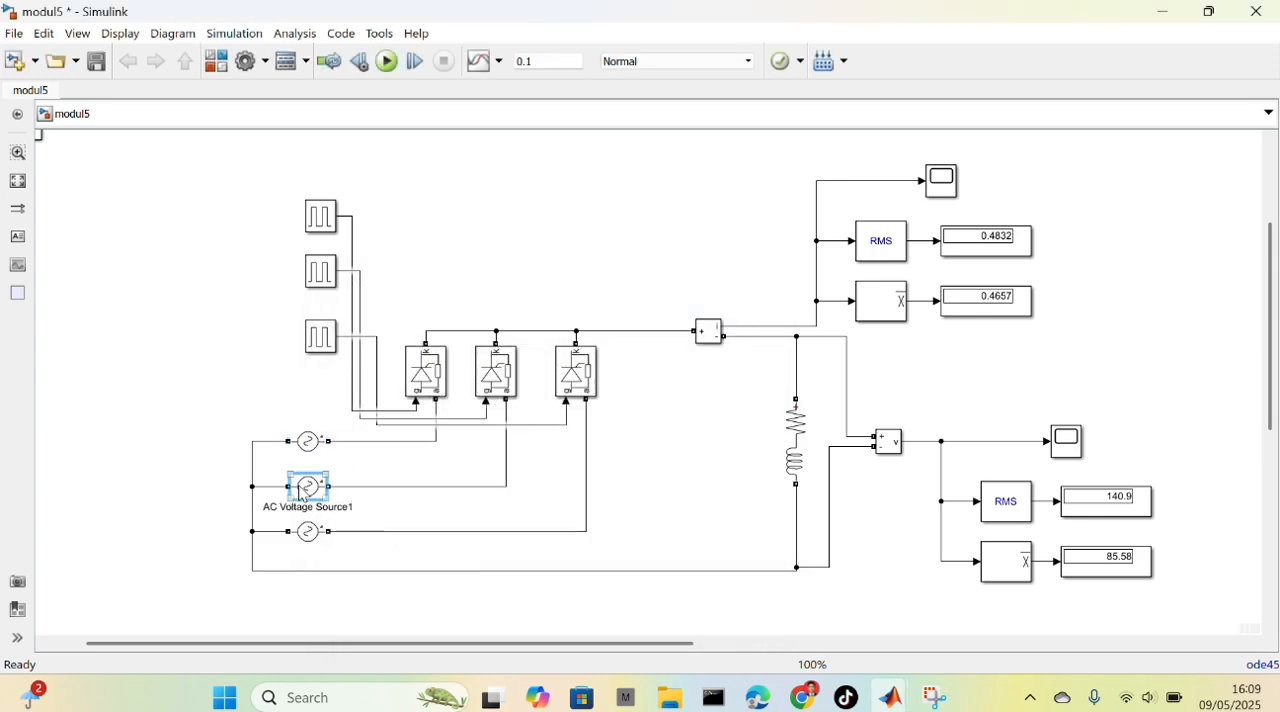
double_click(302, 490)
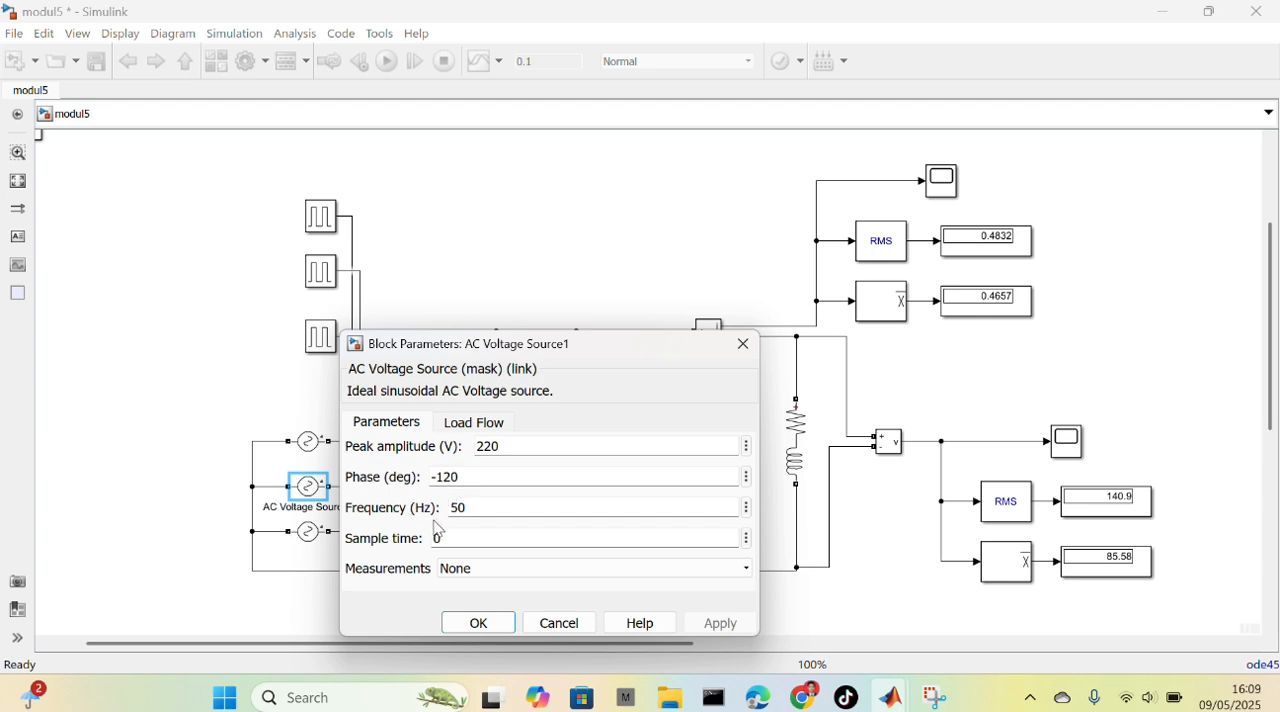
click(466, 620)
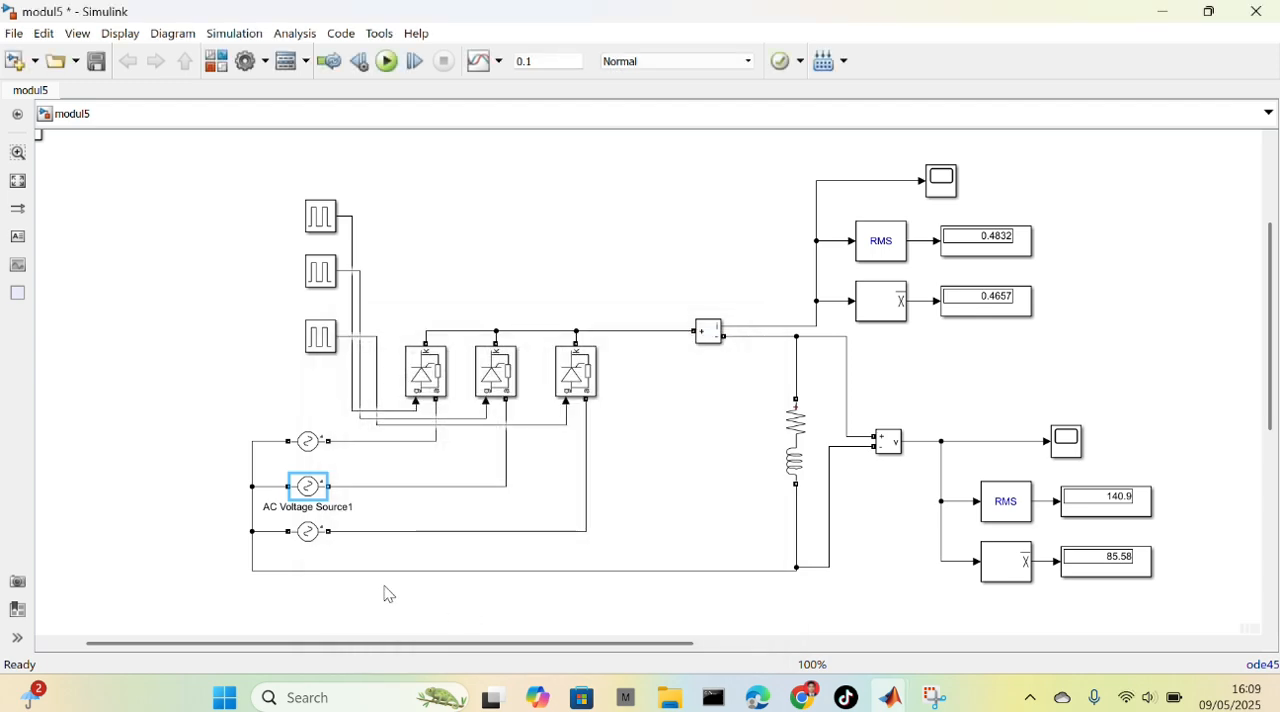
click(311, 532)
double_click(323, 538)
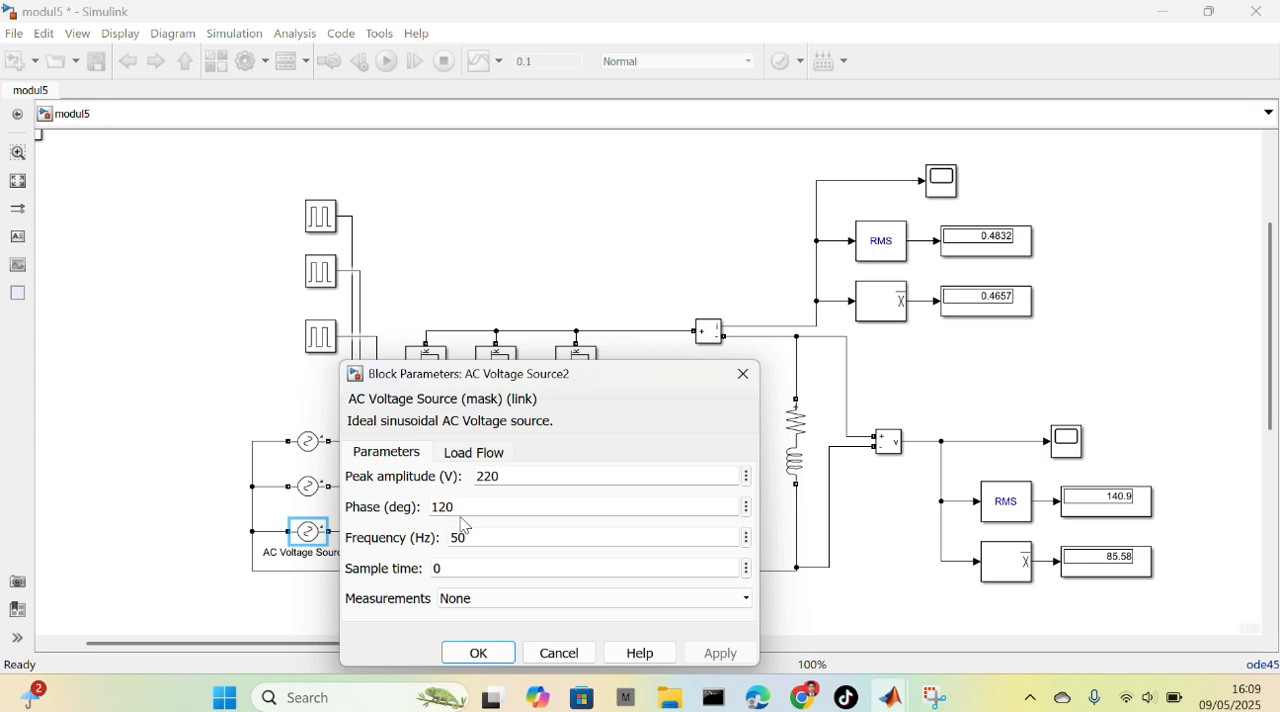
click(479, 653)
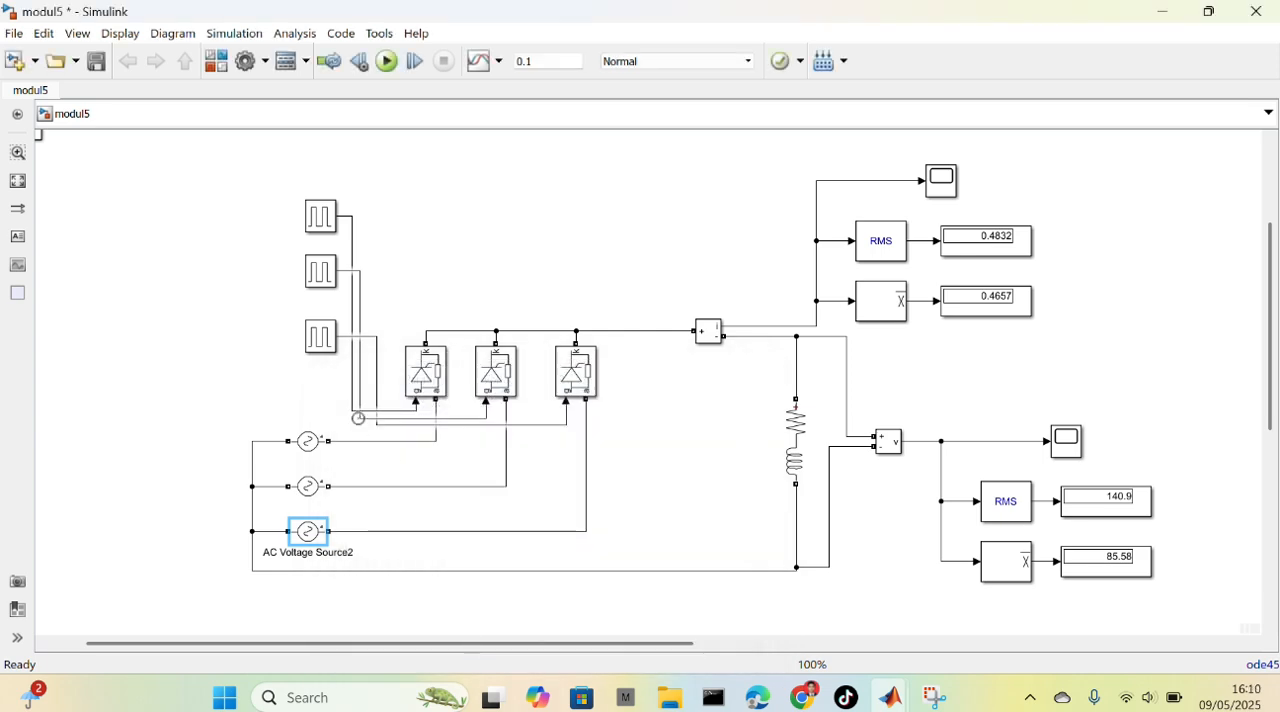
Review the block parameters of the first thyristor, including its snubber resistance and capacitance
click(443, 368)
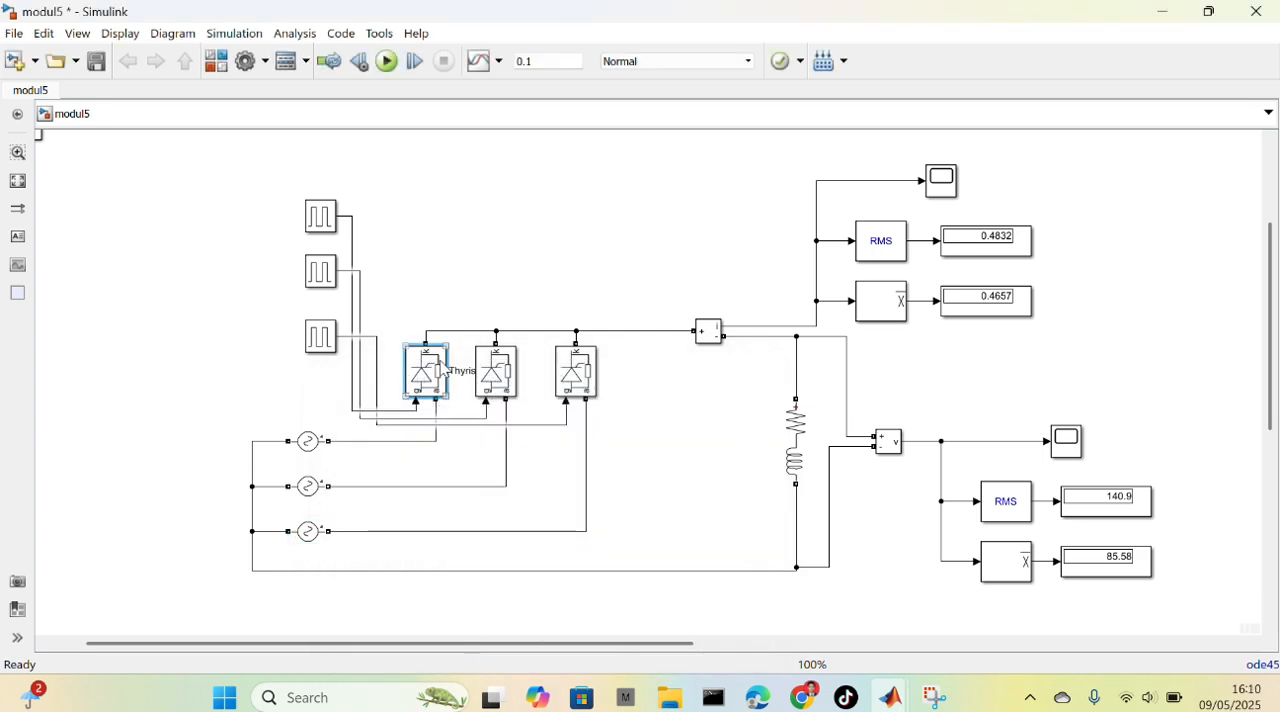
double_click(443, 370)
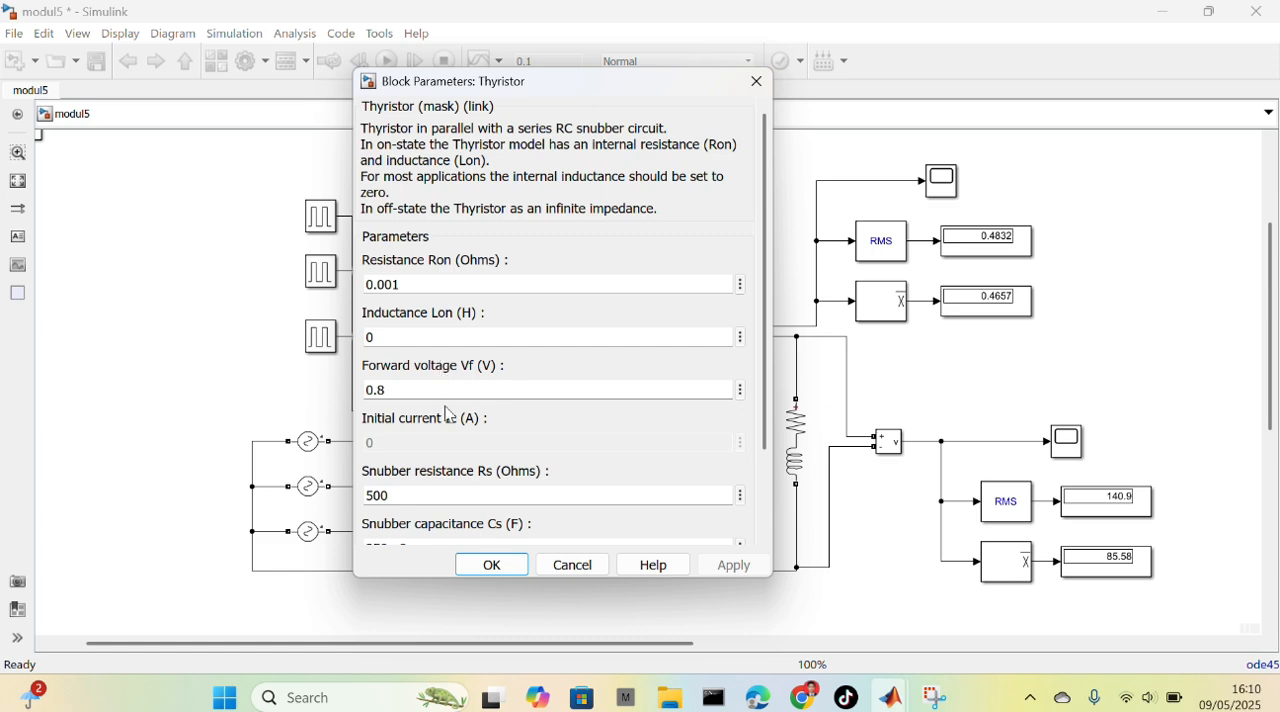
scroll(449, 414, down, 3)
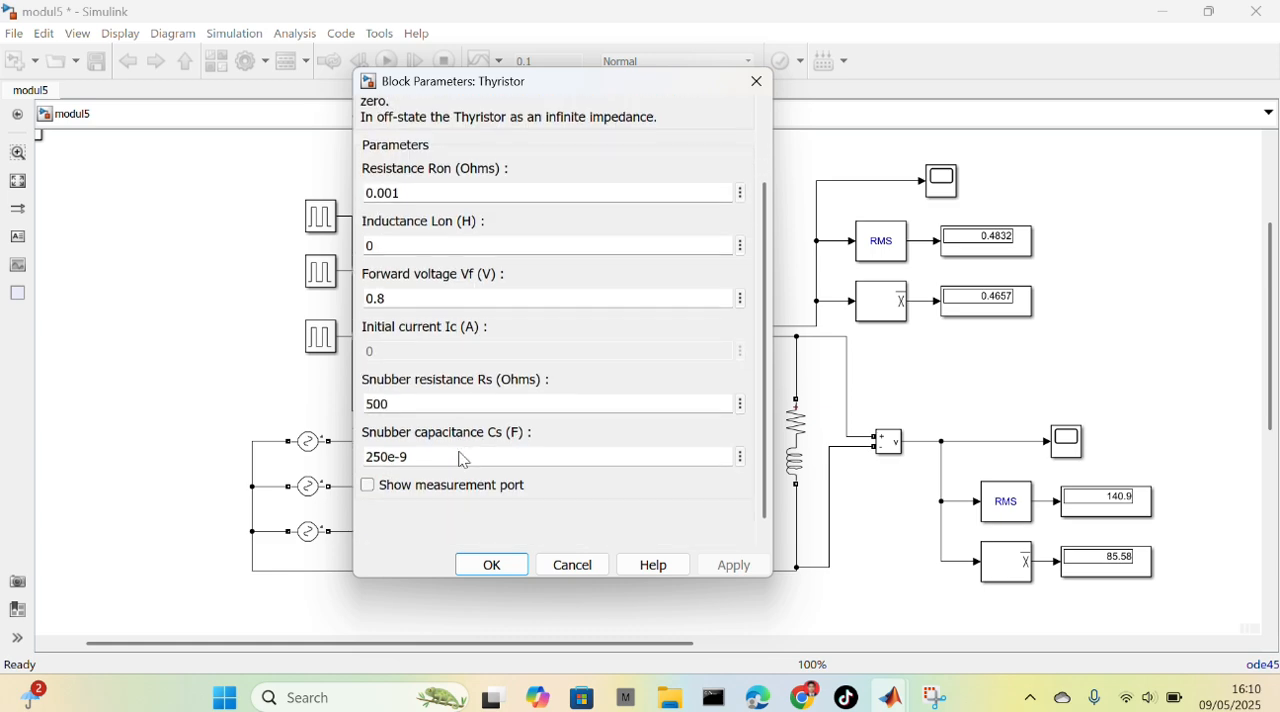
click(494, 566)
Review the lowest pulse generator's amplitude, period, pulse width and phase delay settings
double_click(320, 338)
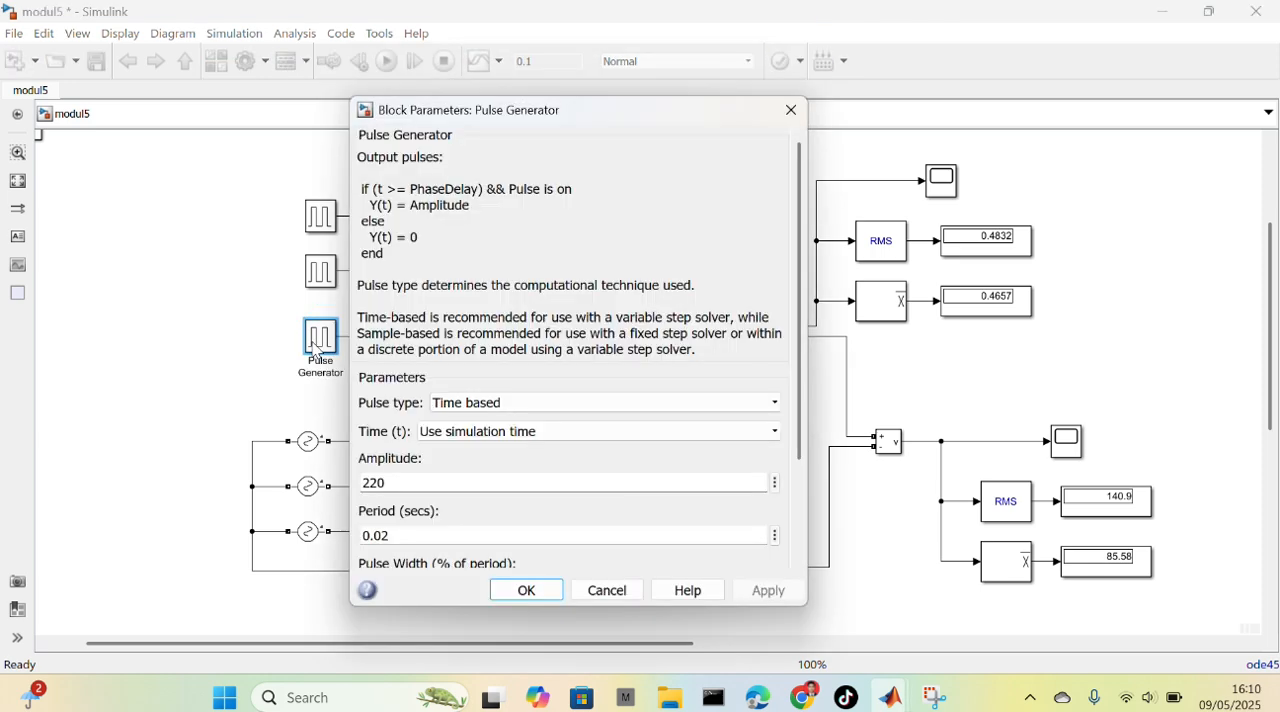
scroll(415, 437, down, 3)
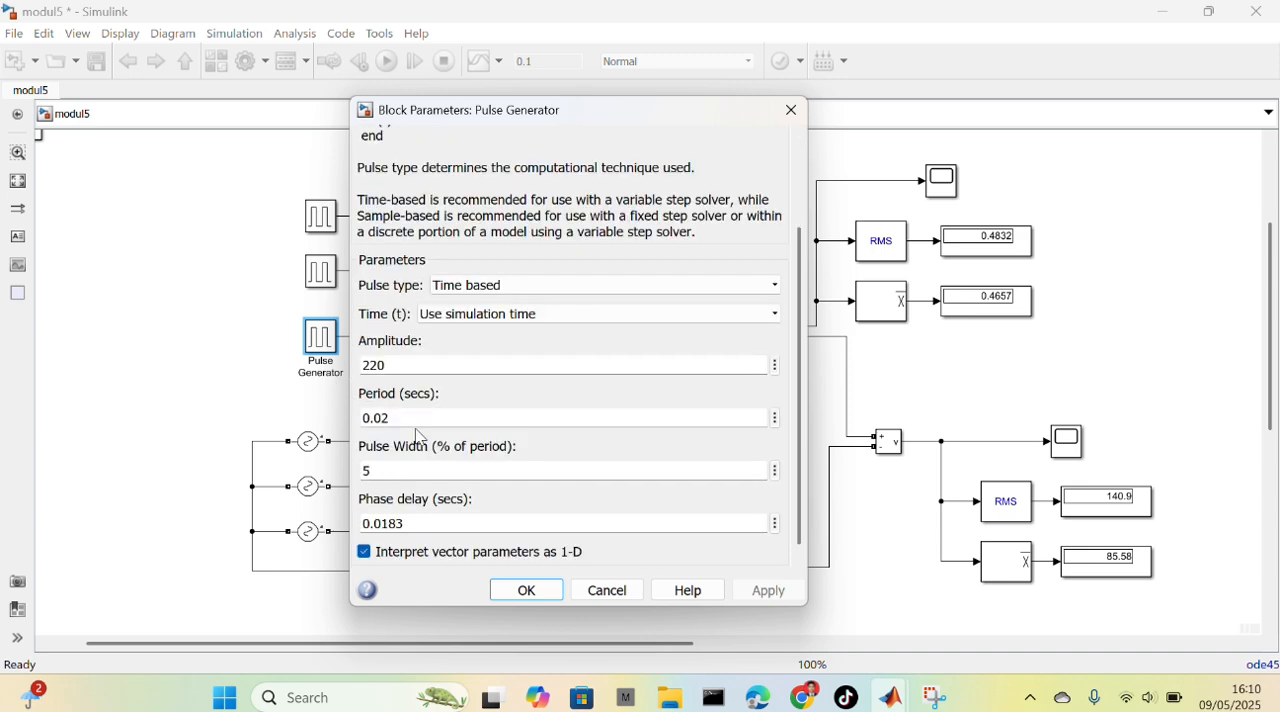
scroll(418, 437, down, 1)
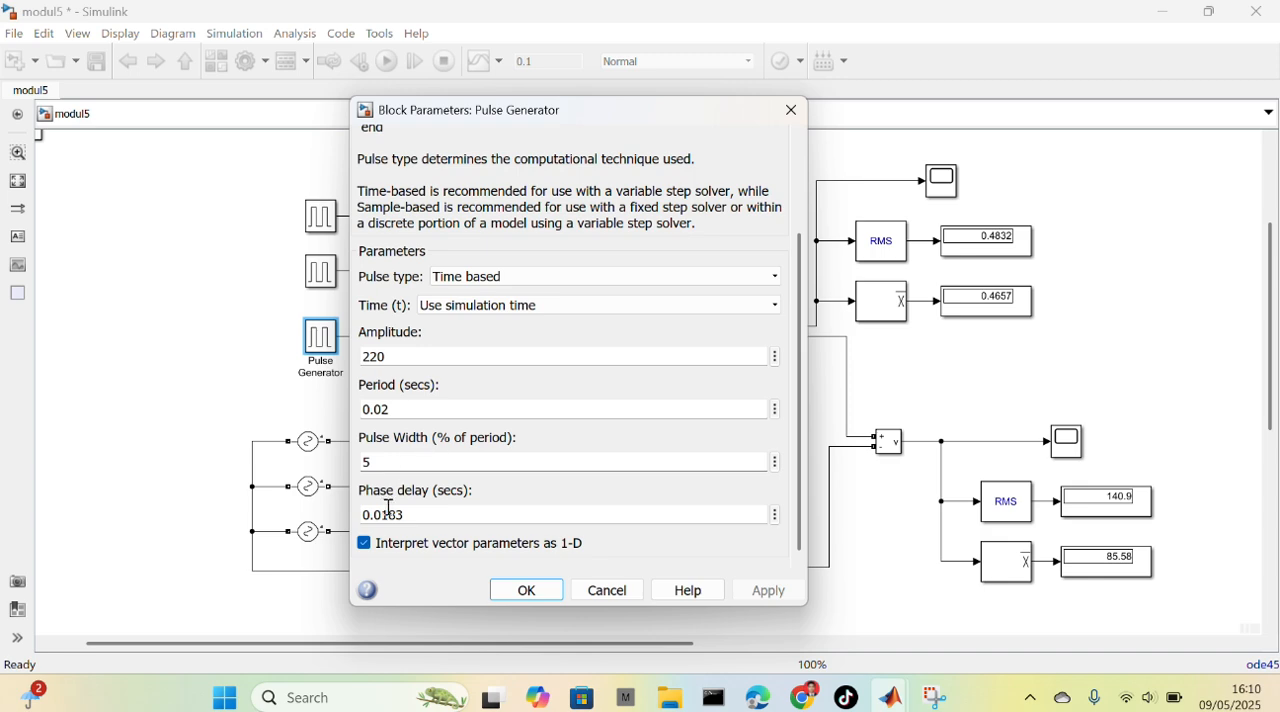
scroll(495, 396, up, 2)
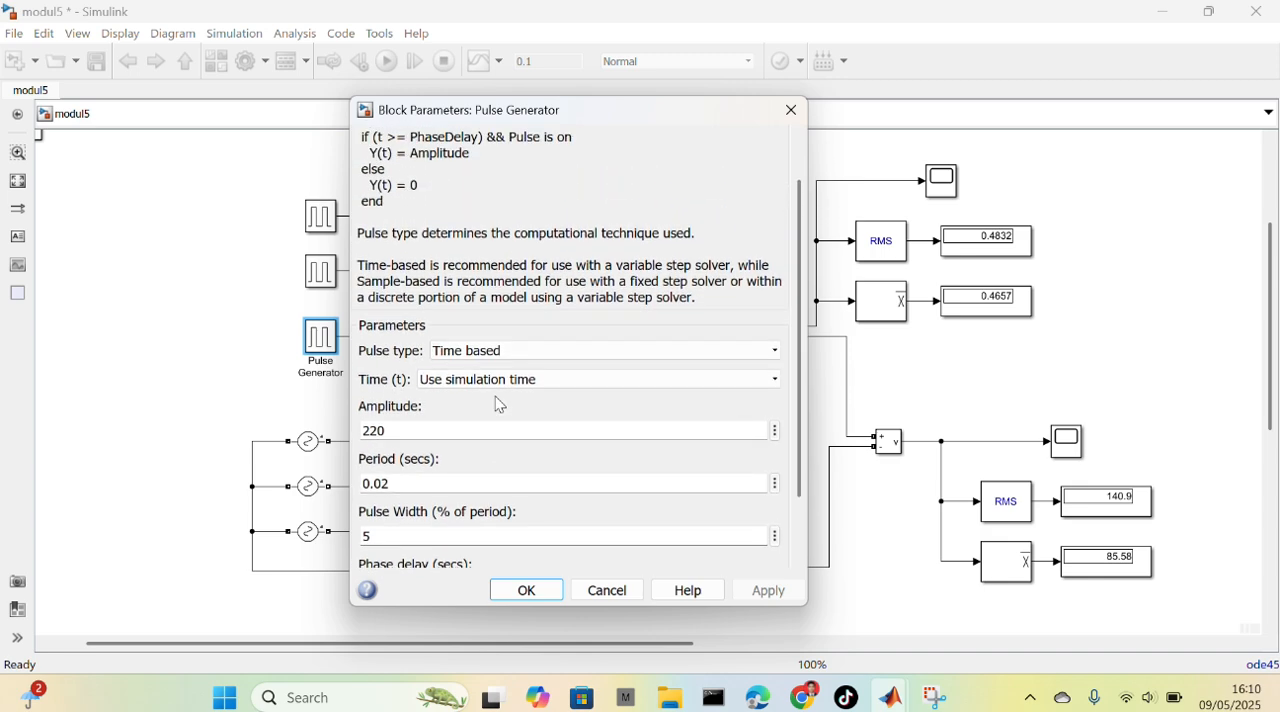
scroll(500, 405, up, 1)
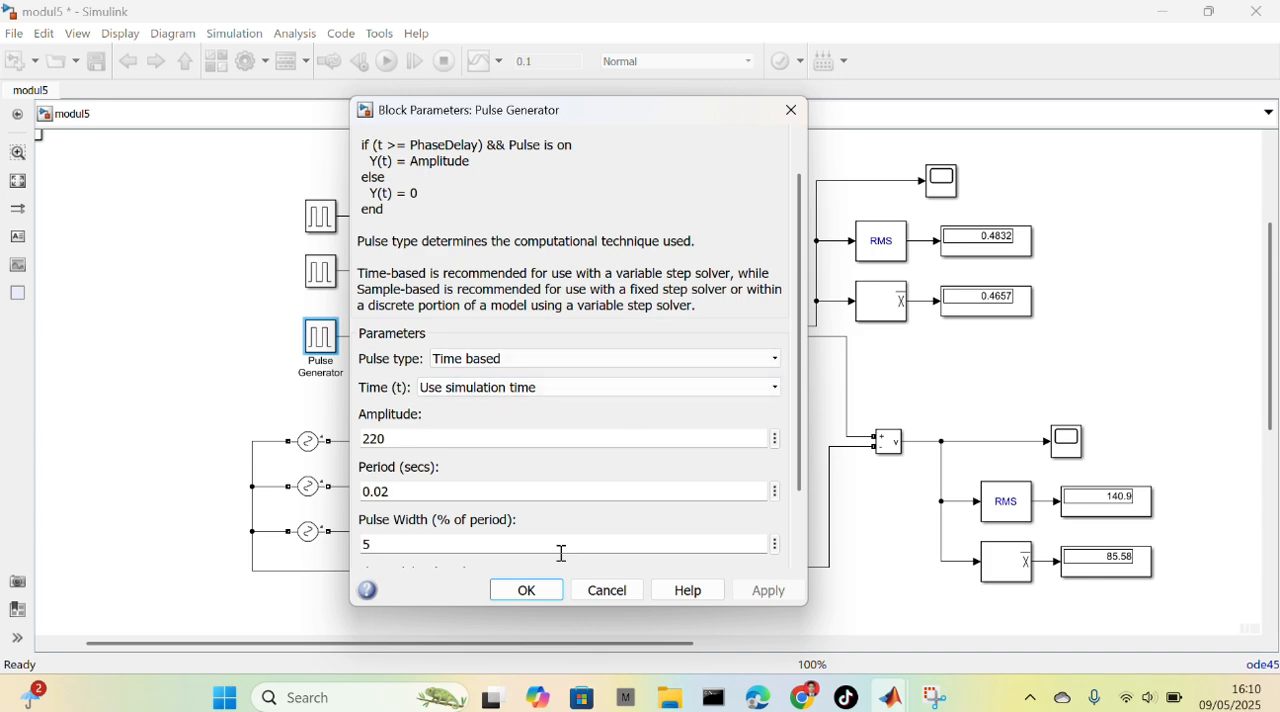
click(528, 591)
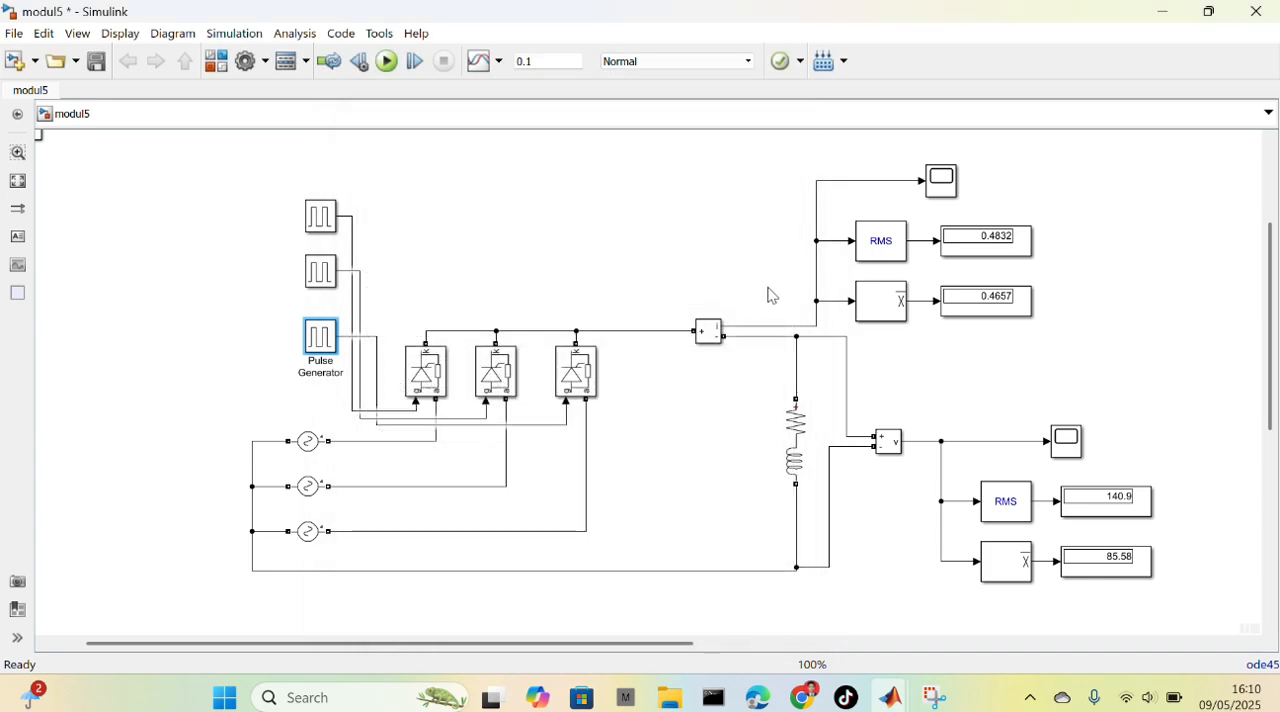
Review the block parameters of the RMS and Mean blocks on the load current measurement
double_click(899, 242)
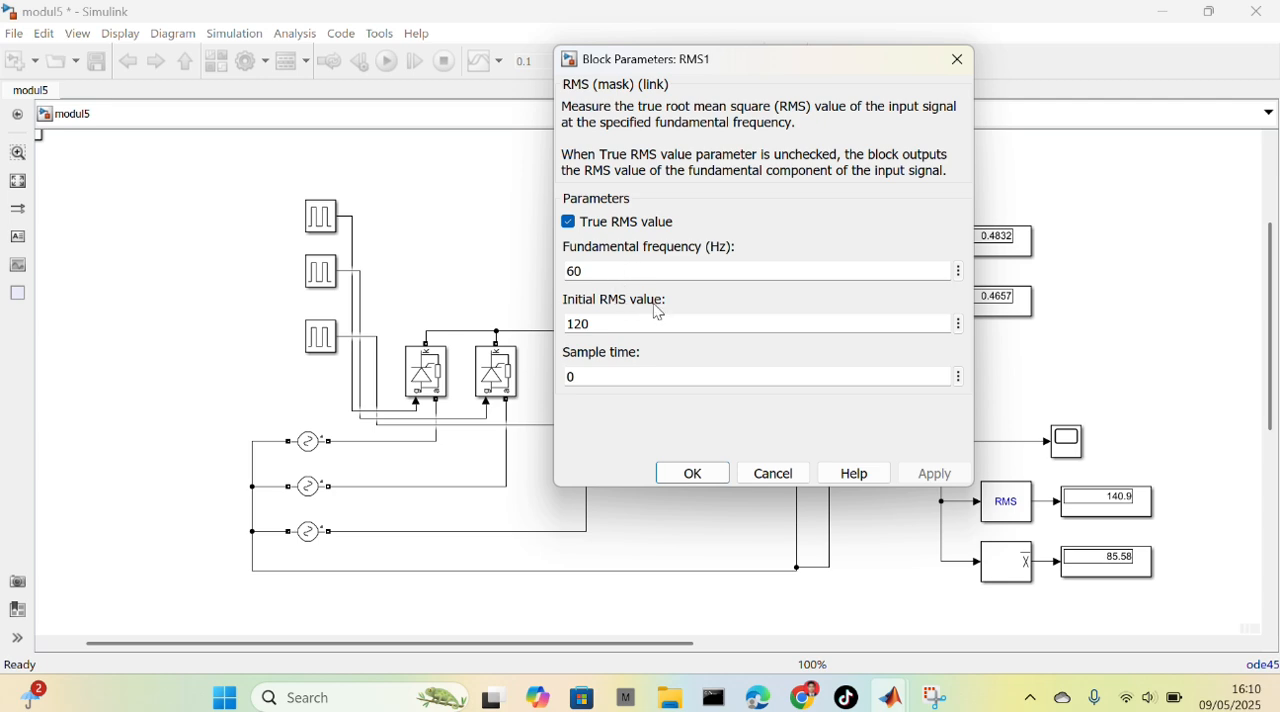
click(695, 478)
click(880, 305)
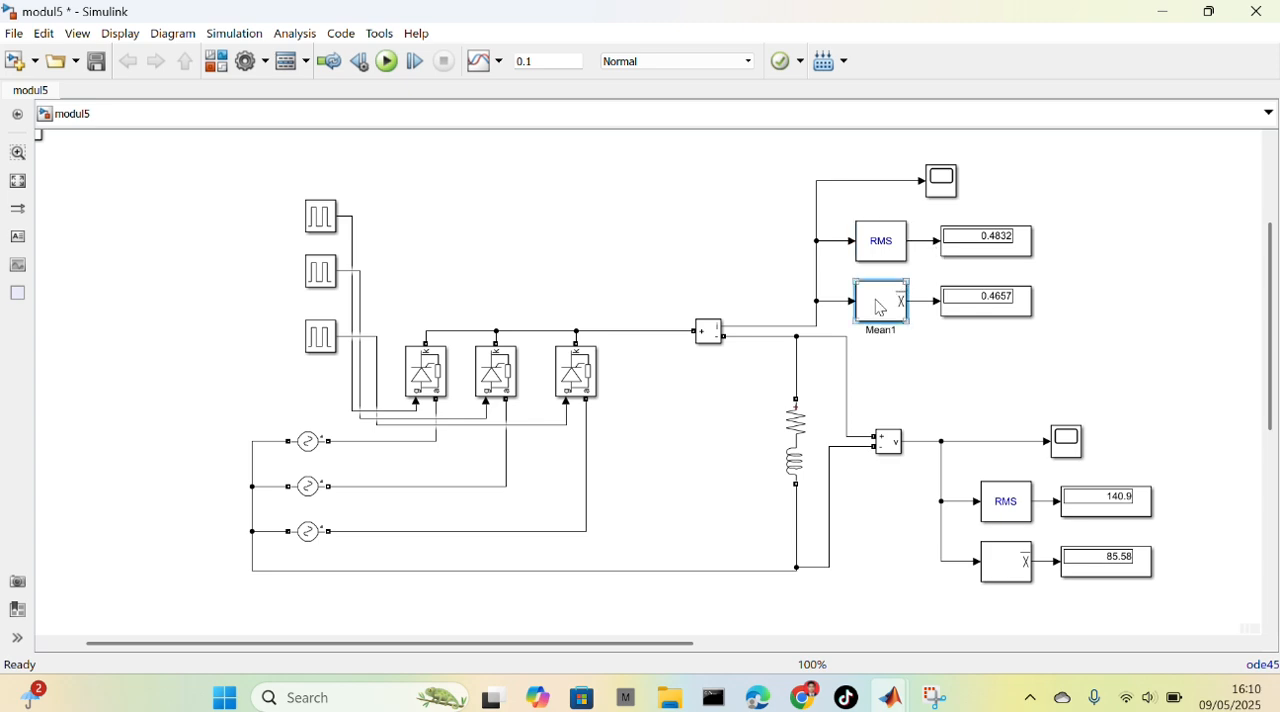
double_click(880, 307)
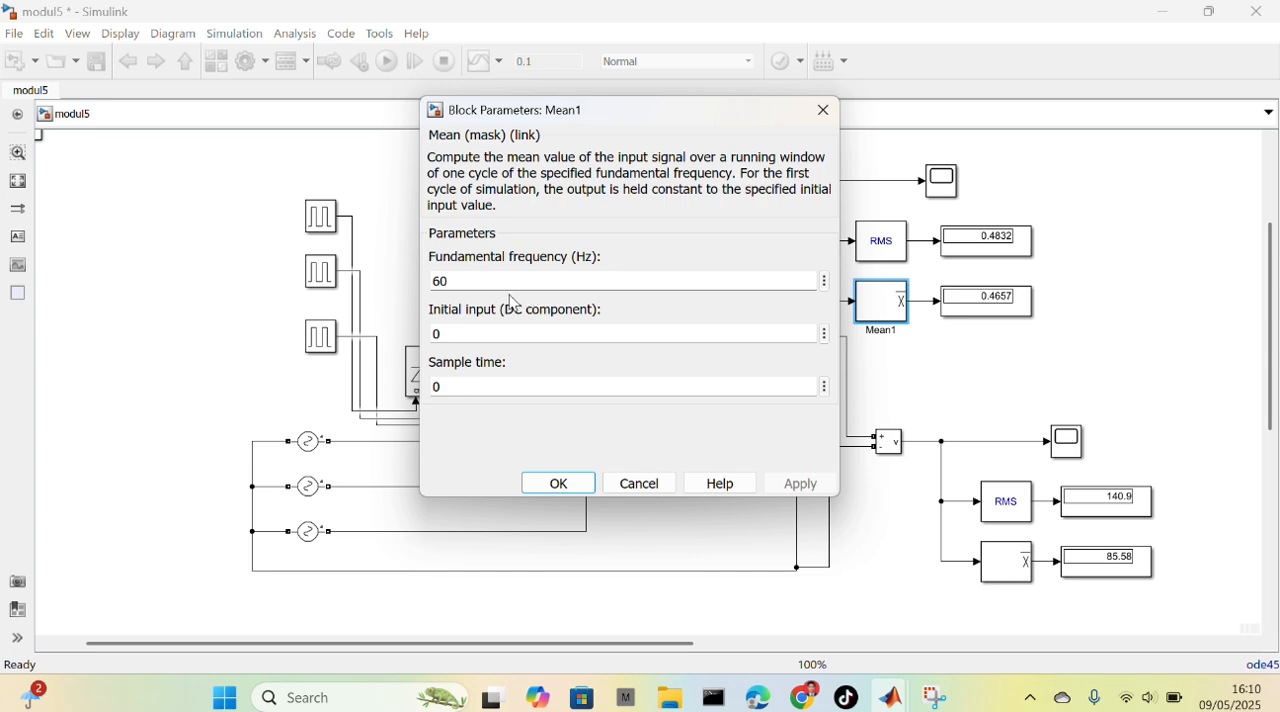
click(559, 484)
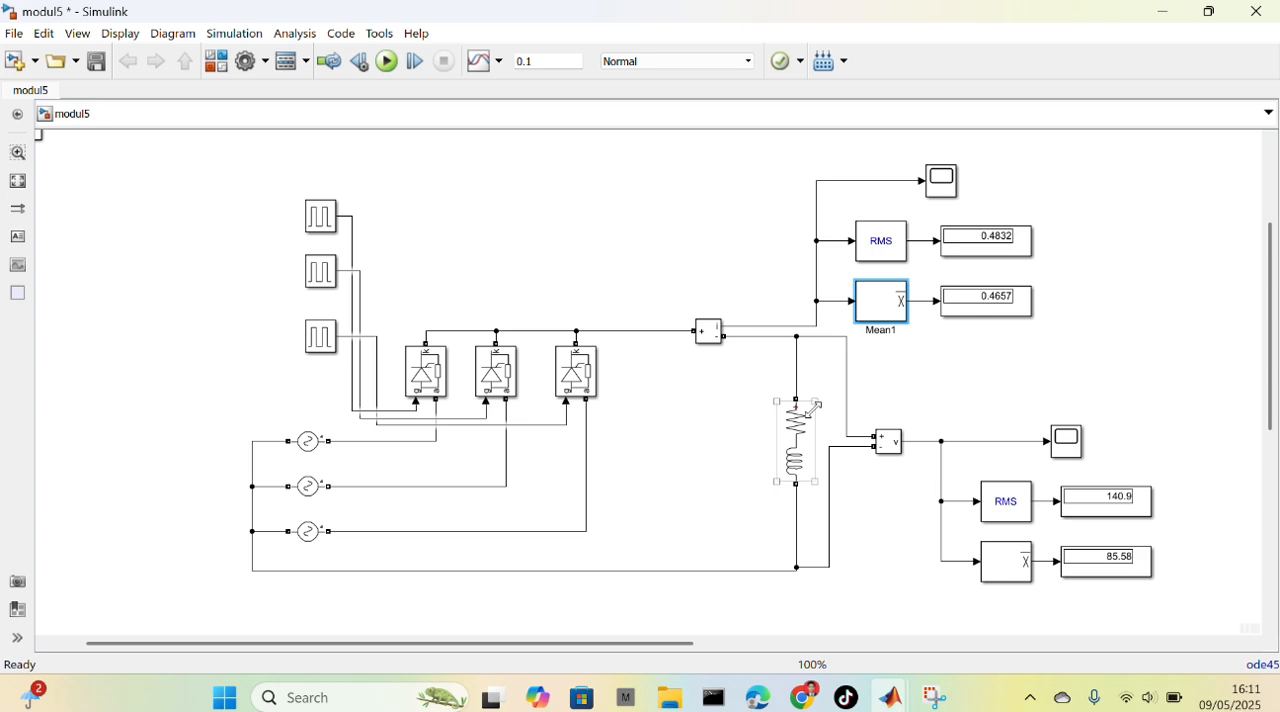
Review the series RL load branch's parameters and inspect the RMS and mean current displays
double_click(803, 430)
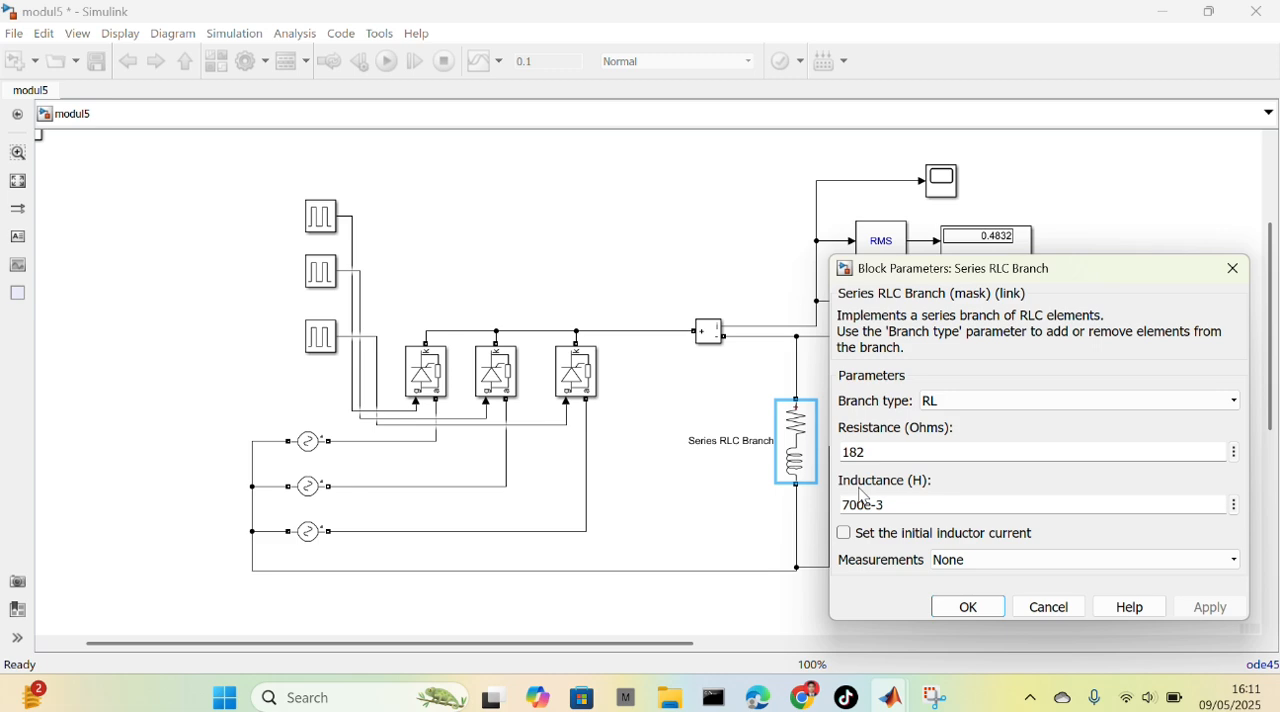
click(958, 607)
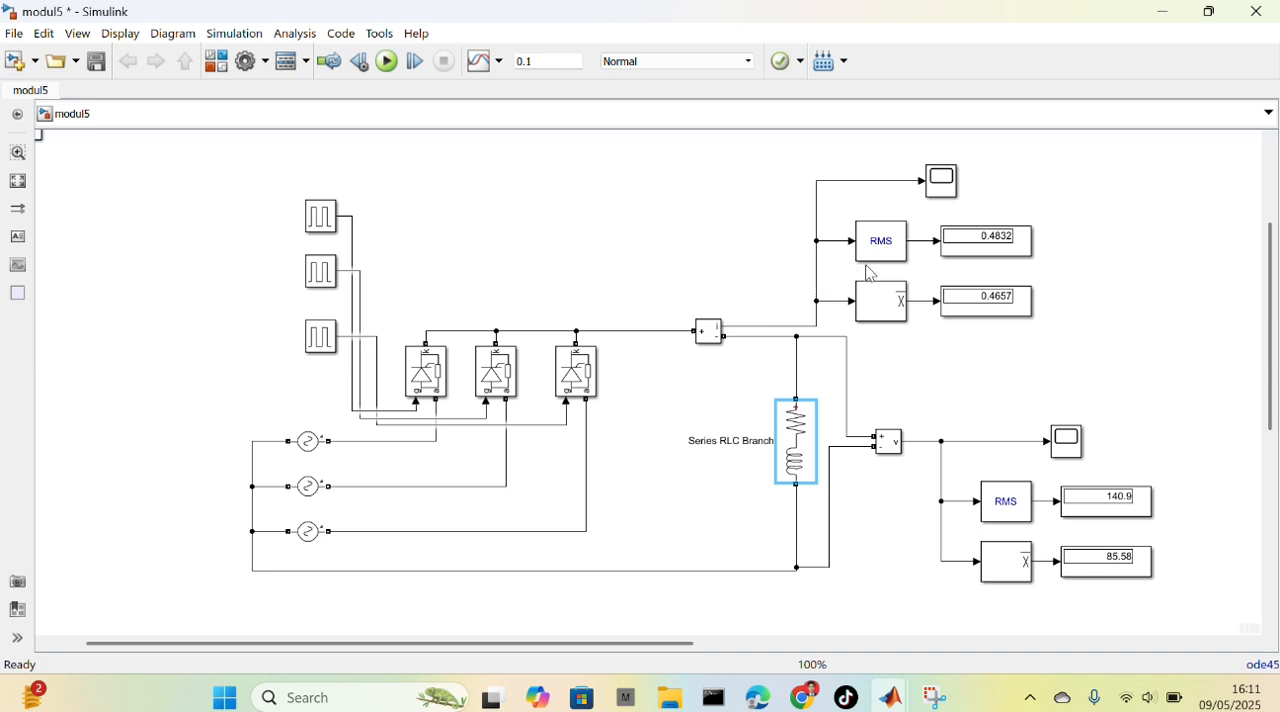
click(984, 248)
click(900, 292)
click(975, 314)
click(919, 433)
Examine the RL load's current waveform and measurements in Scope1, and close the scope
click(941, 187)
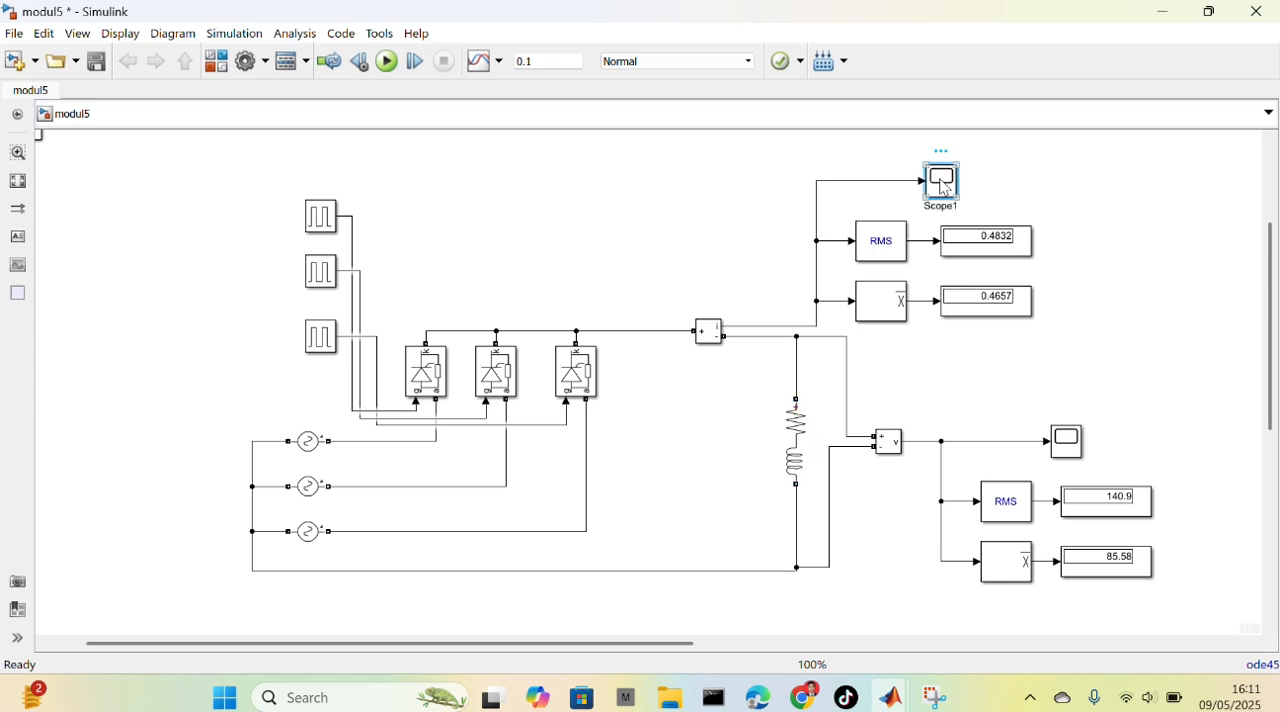
double_click(945, 187)
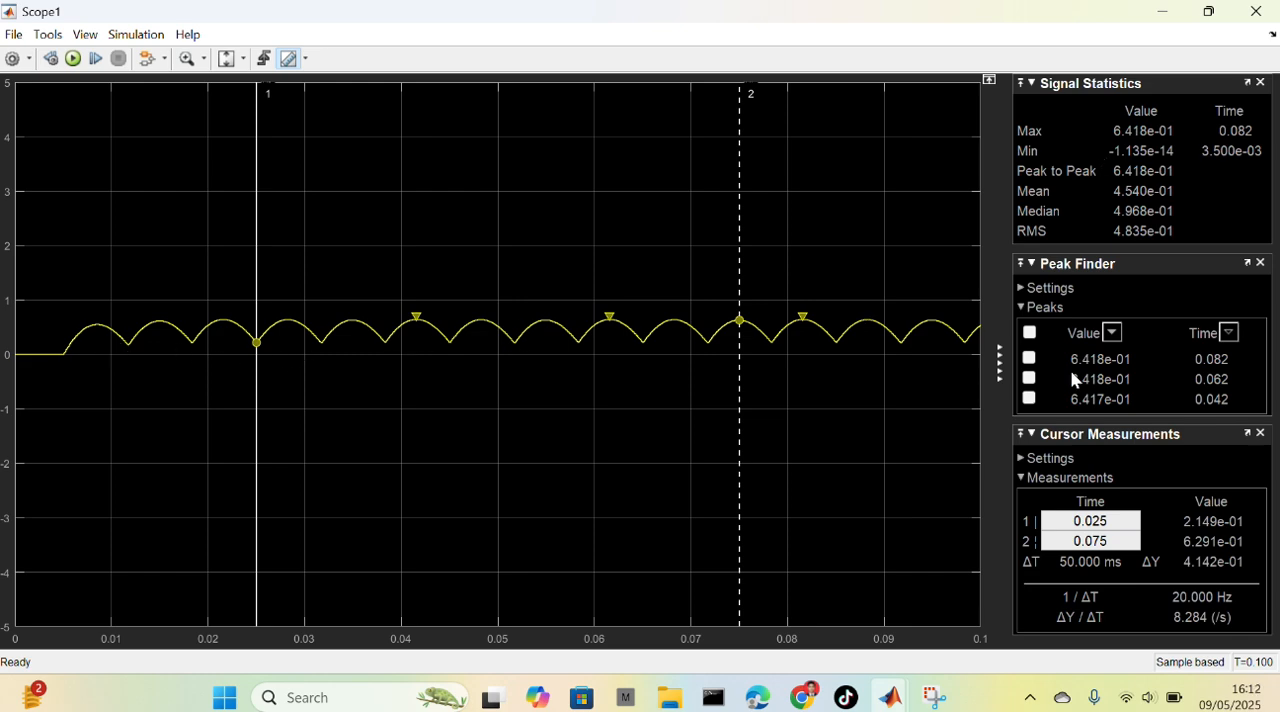
click(1250, 12)
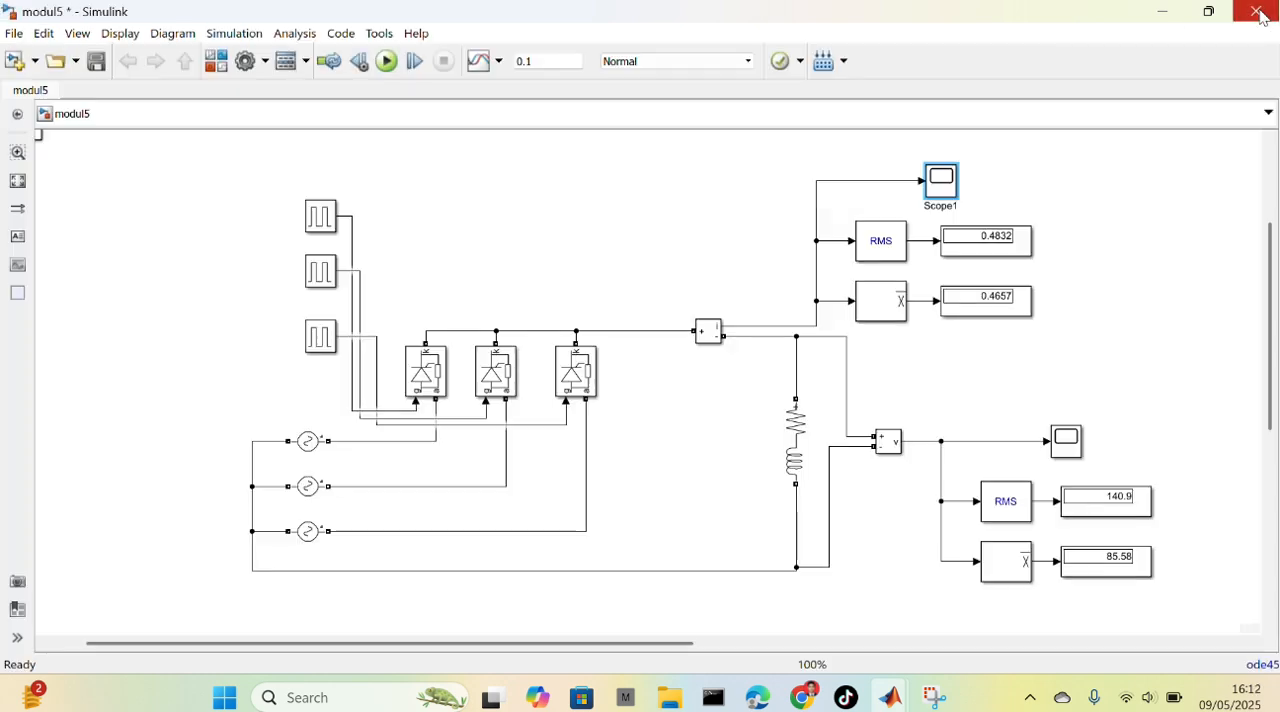
Examine the RL load's voltage waveform in a maximized scope, toggling cursor measurements on and off, and close it
click(1067, 445)
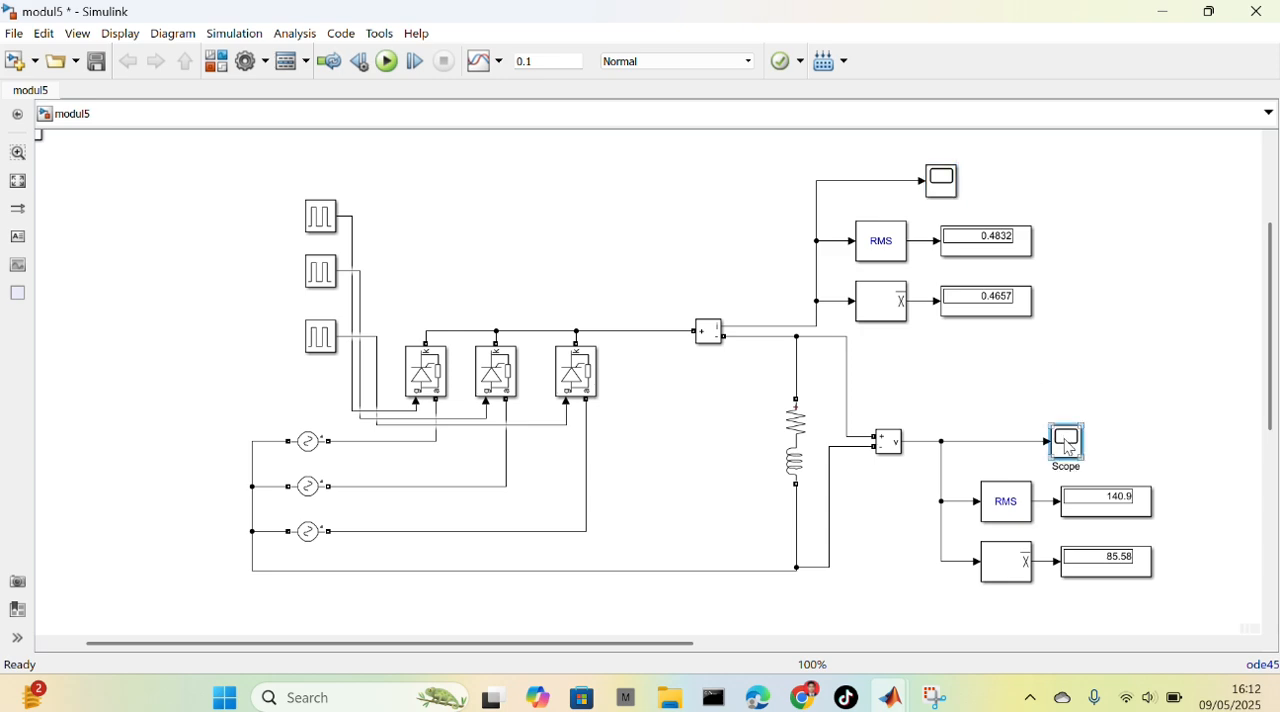
double_click(1067, 447)
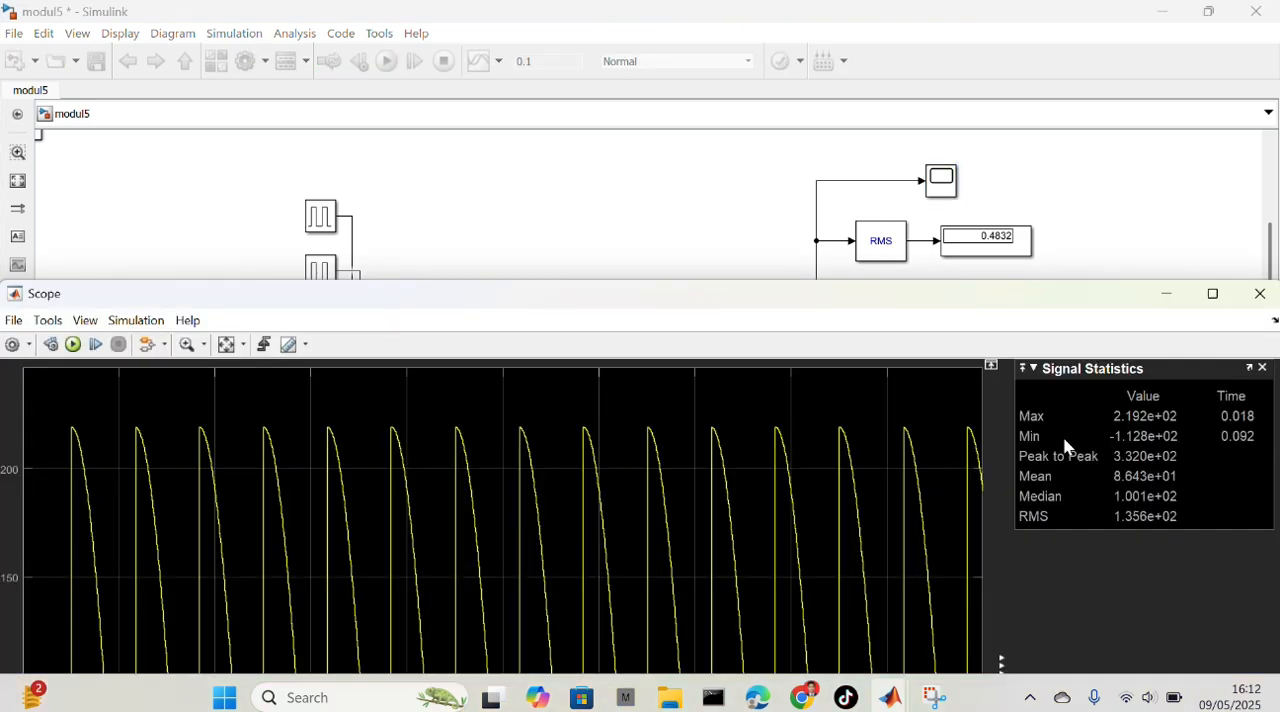
click(1212, 295)
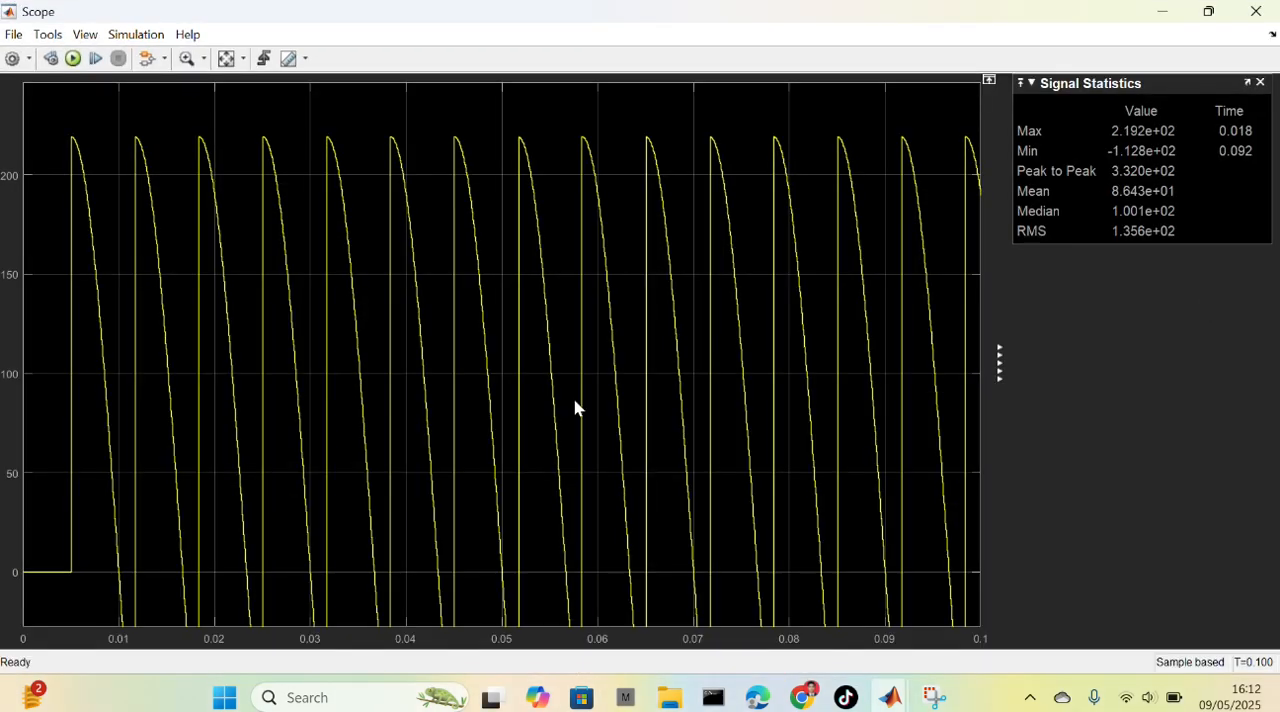
click(290, 59)
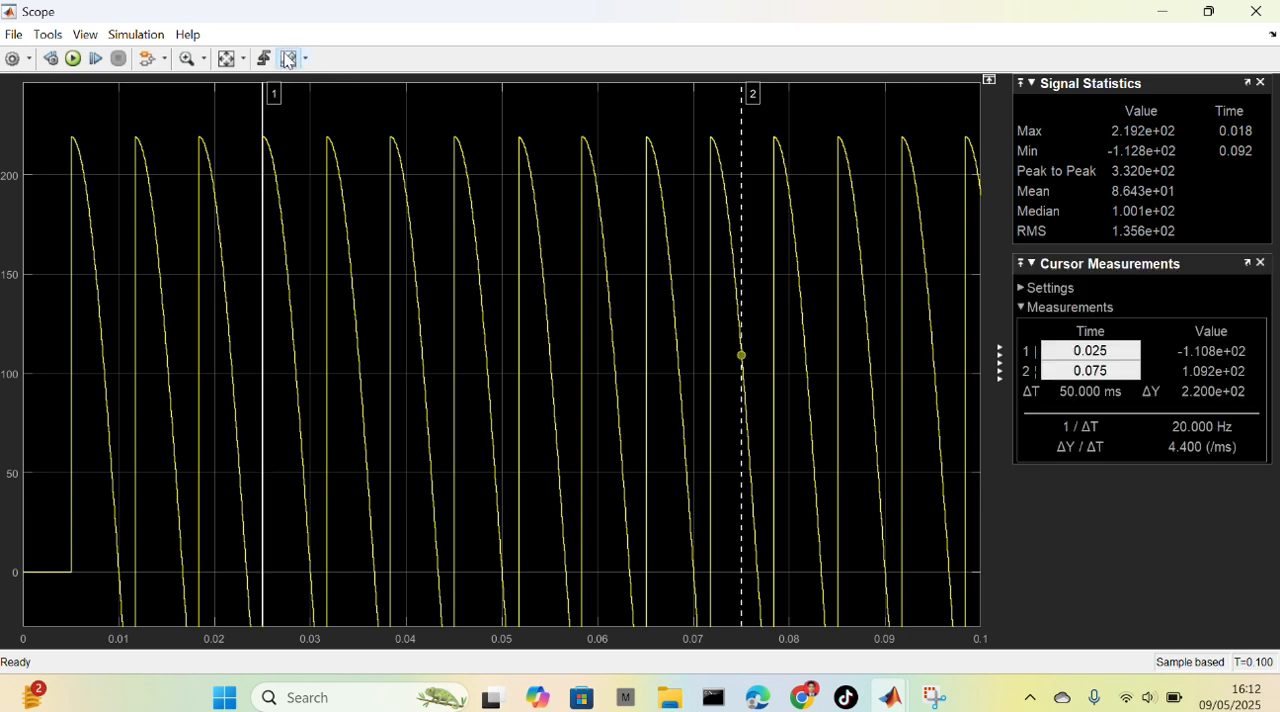
click(288, 59)
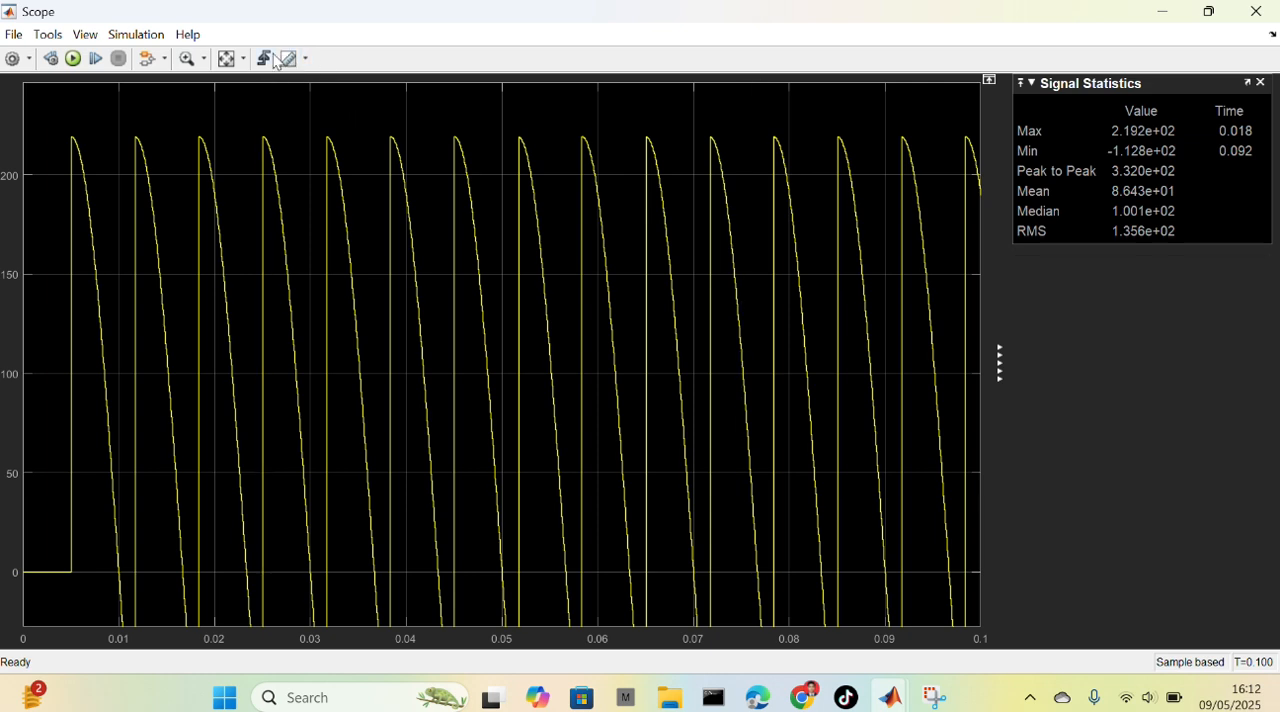
click(205, 62)
click(208, 152)
click(1256, 13)
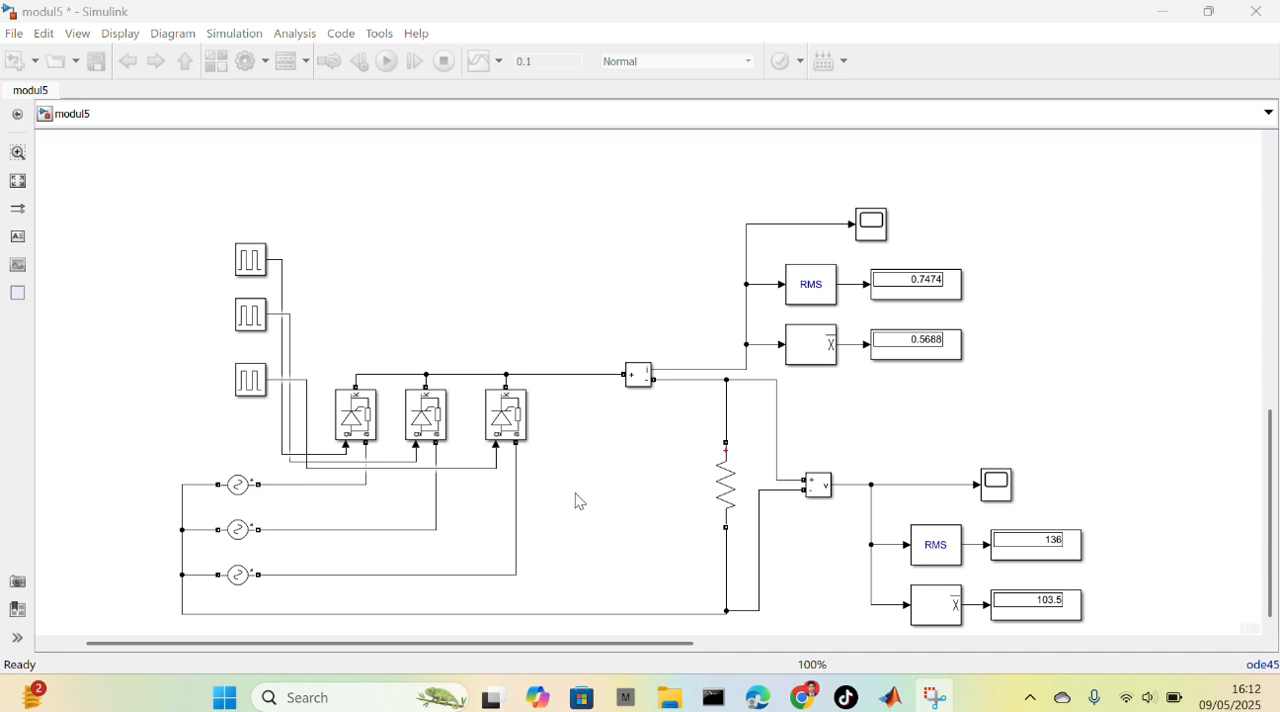
Review the block parameters of the purely resistive load branch in the second rectifier circuit
click(730, 521)
double_click(731, 523)
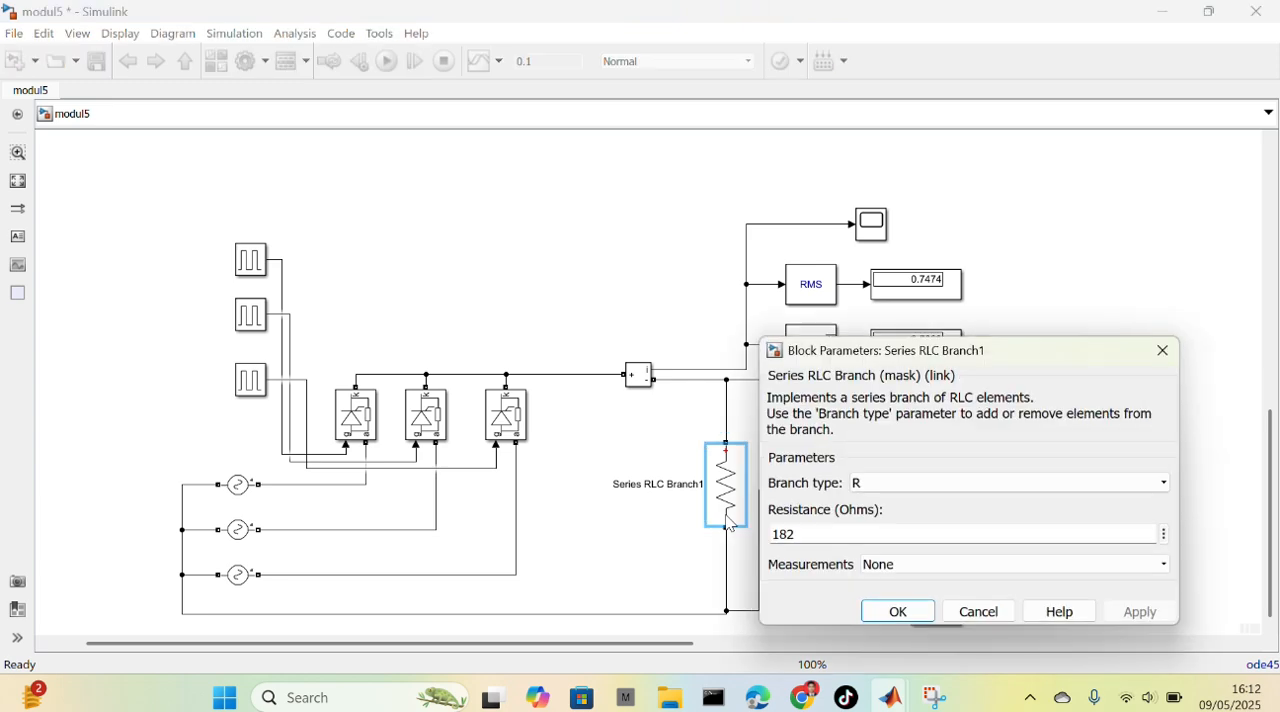
click(896, 624)
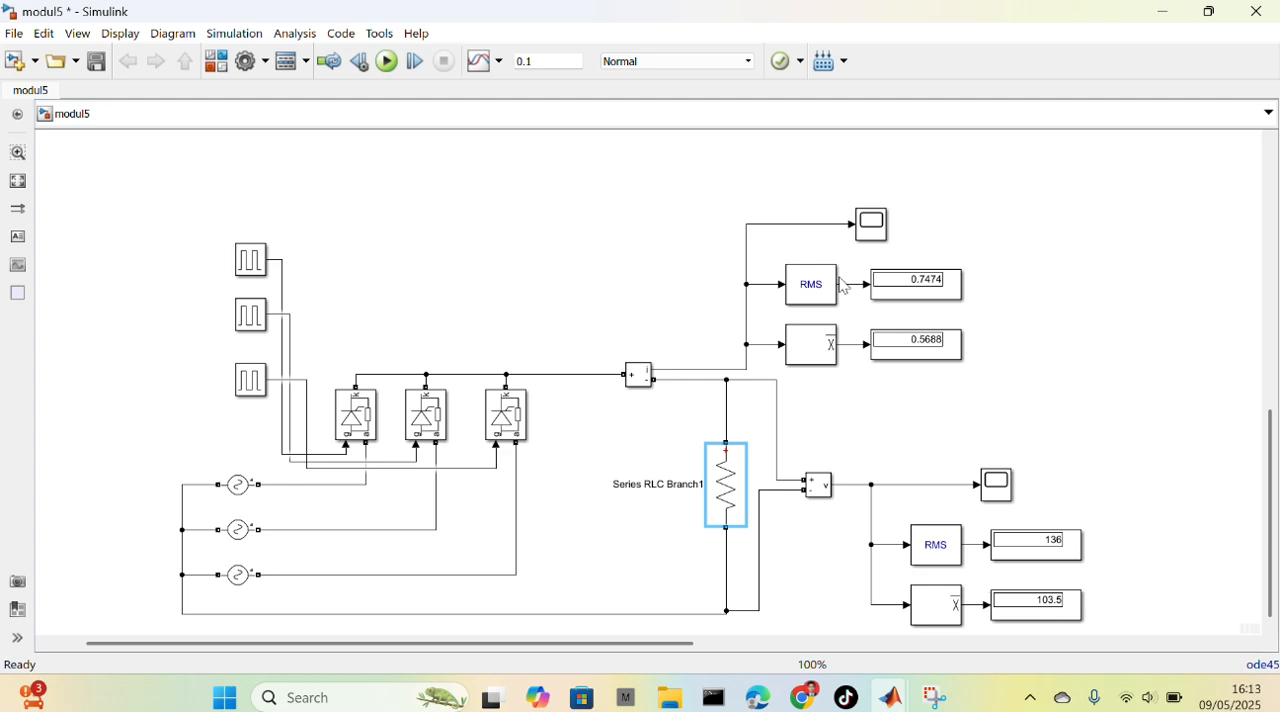
Examine the resistive load's current waveform in a maximized Scope3 with cursor measurements turned on, and close the scope
double_click(868, 234)
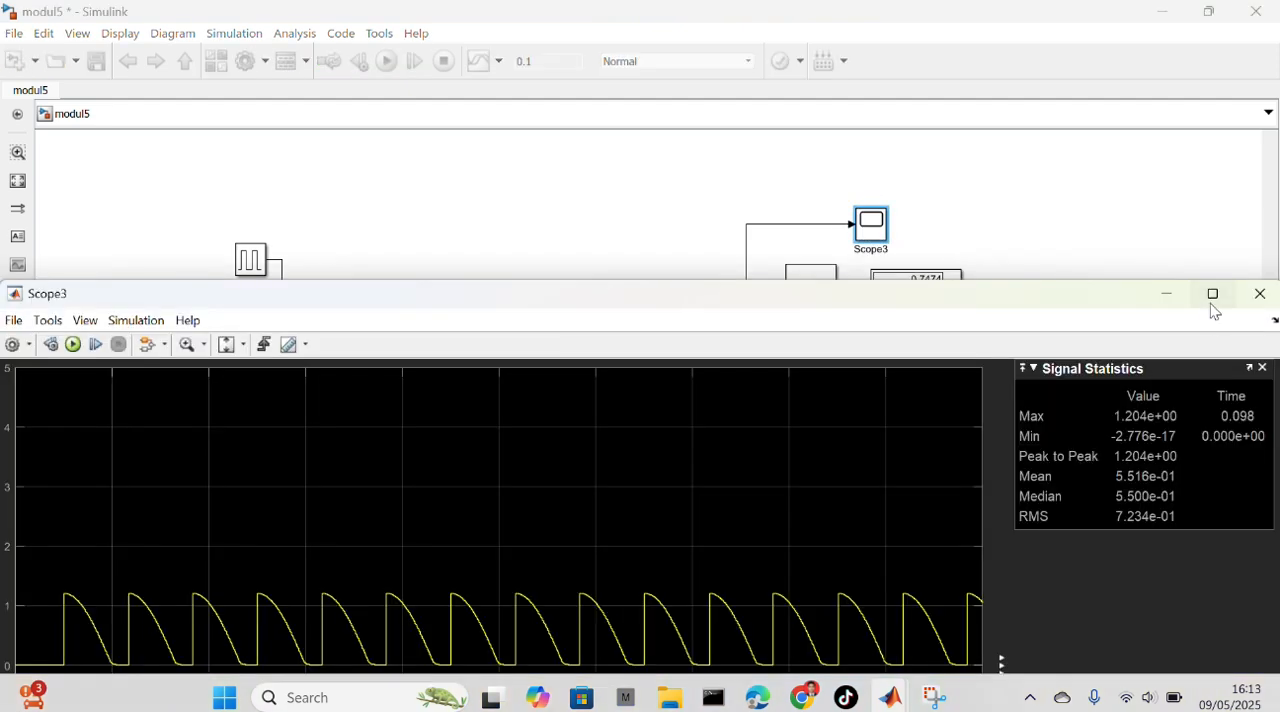
click(1212, 295)
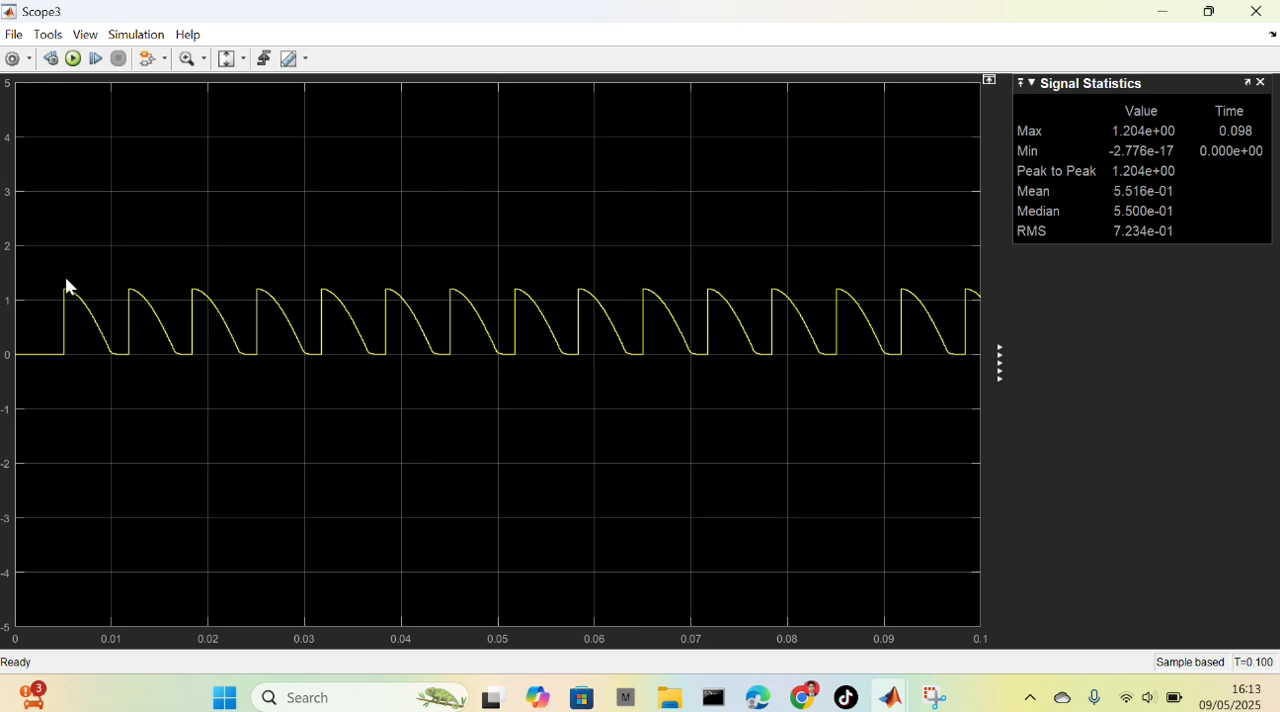
click(285, 59)
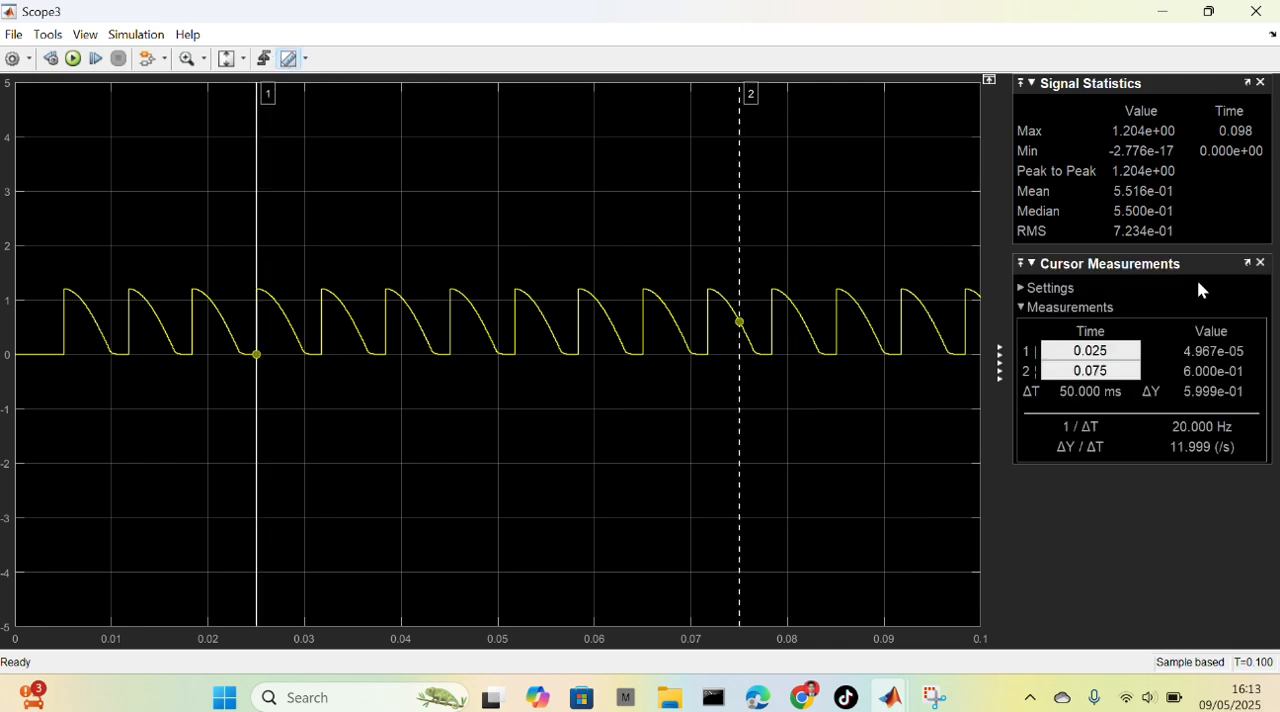
click(1257, 12)
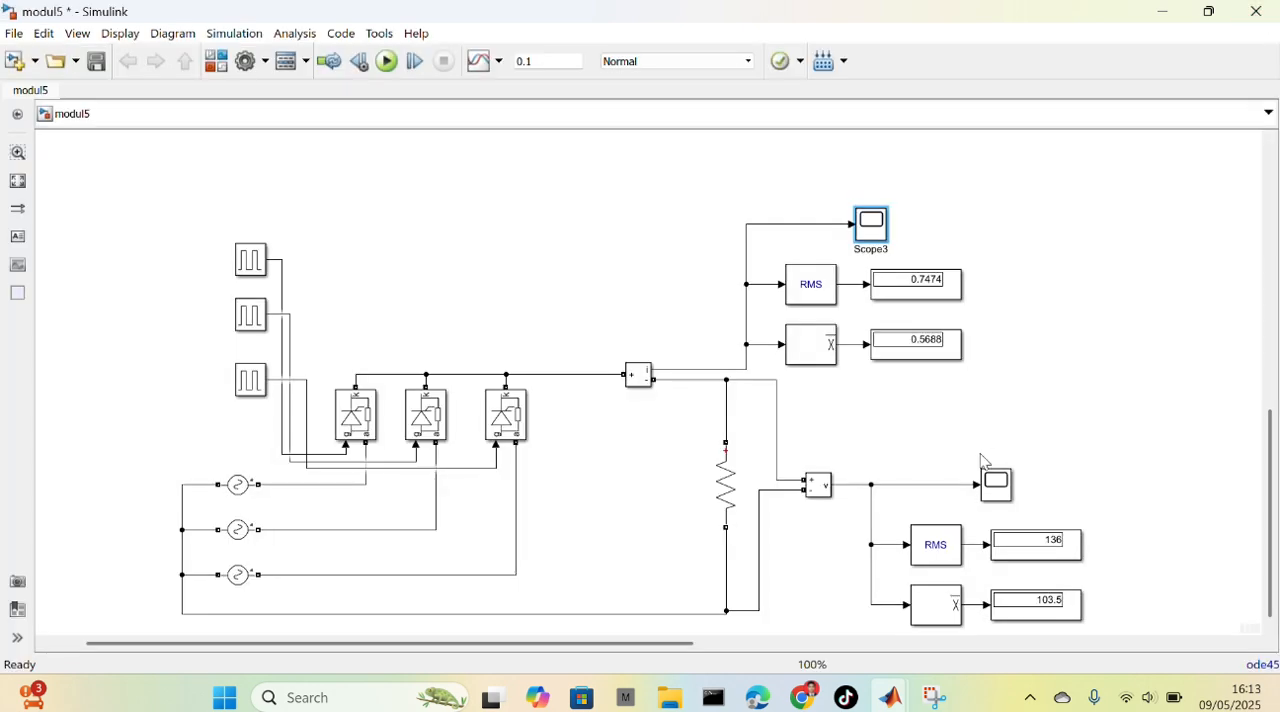
Examine the resistive load's voltage waveform and signal statistics in a maximized Scope2, and close the scope
double_click(995, 484)
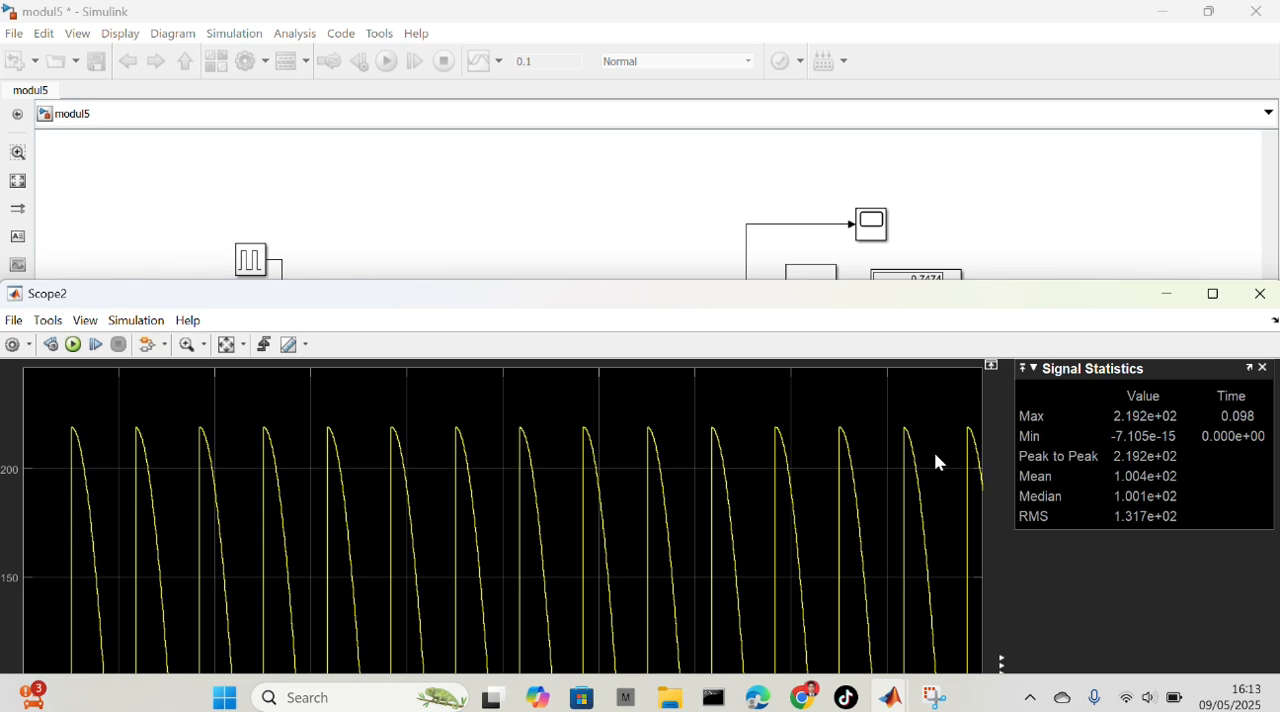
click(1213, 294)
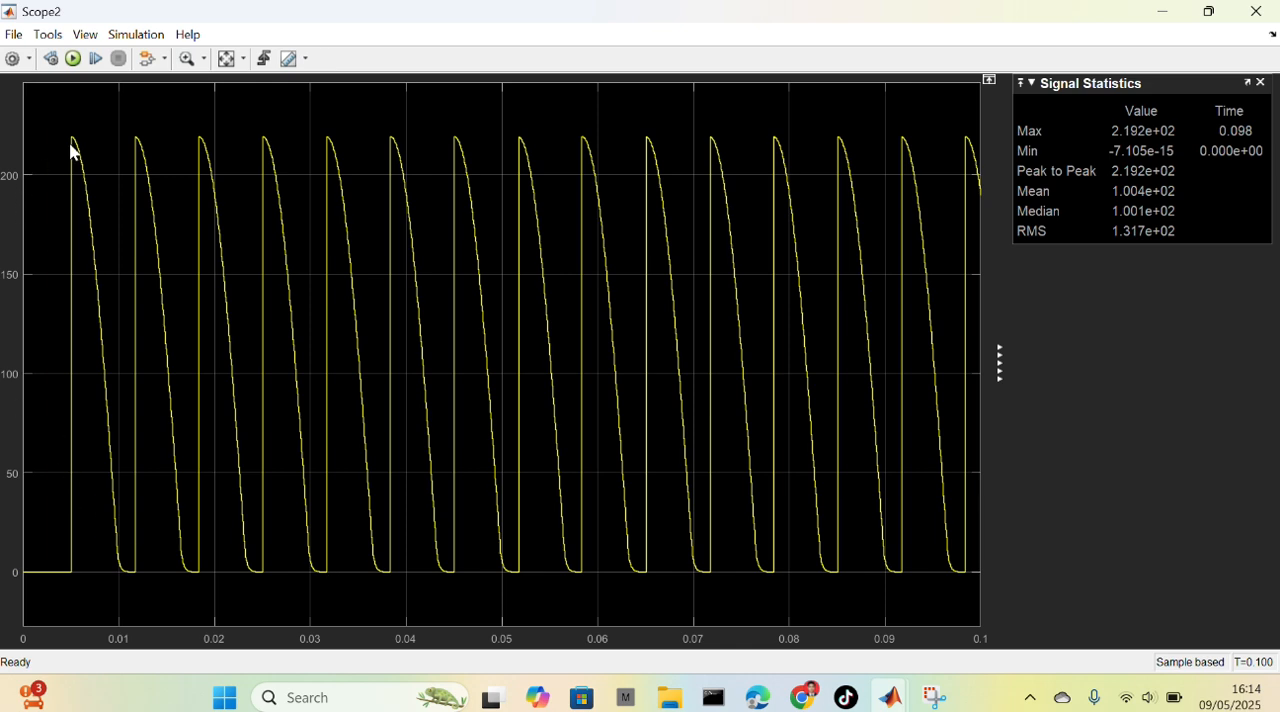
click(1248, 22)
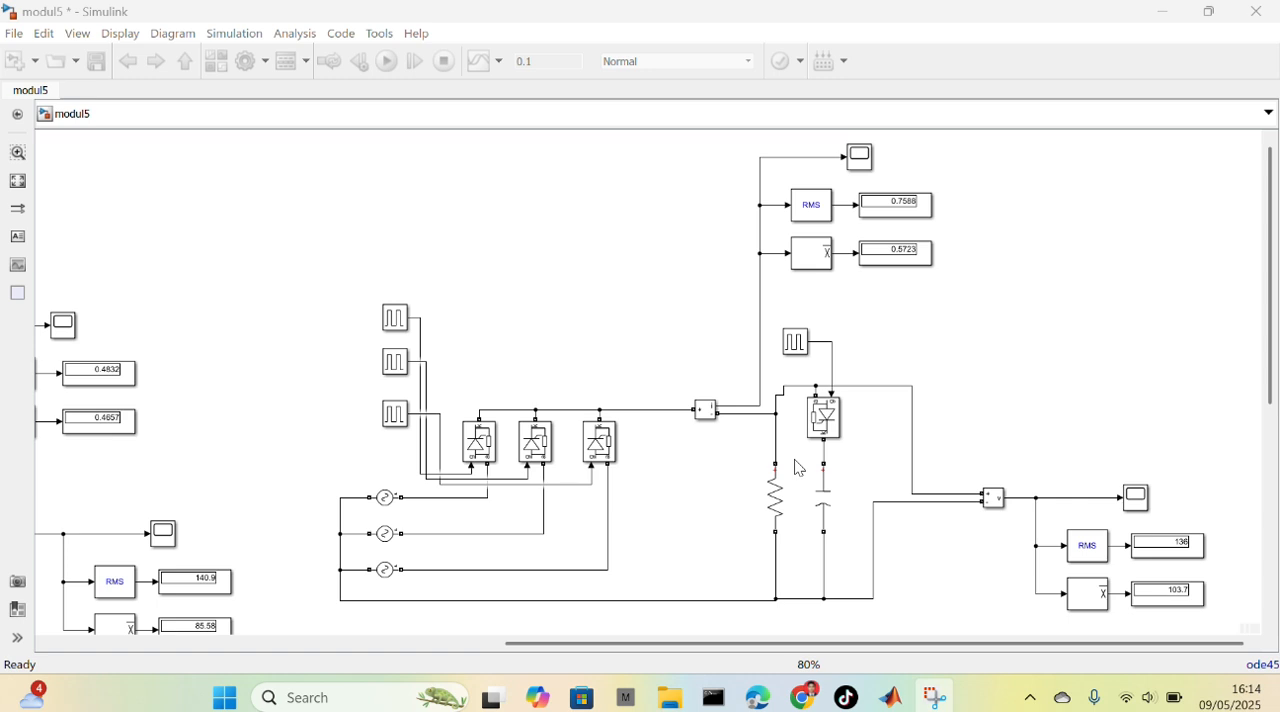
Inspect the third circuit's load resistor, parallel capacitor branch, its series thyristor and the thyristor's pulse generator
click(786, 502)
click(823, 512)
click(836, 415)
click(804, 350)
click(821, 352)
Review the block parameters of the third circuit's load resistor and of its parallel capacitor
click(777, 517)
double_click(777, 517)
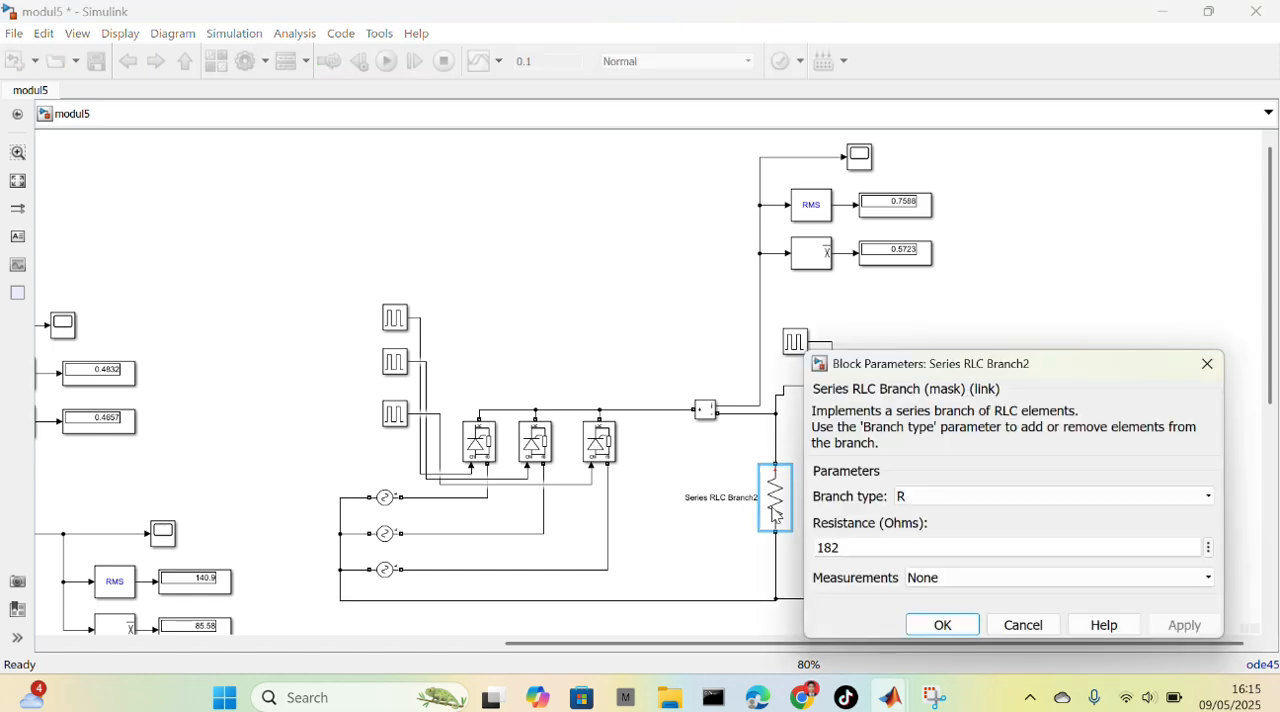
click(942, 625)
click(819, 490)
double_click(820, 491)
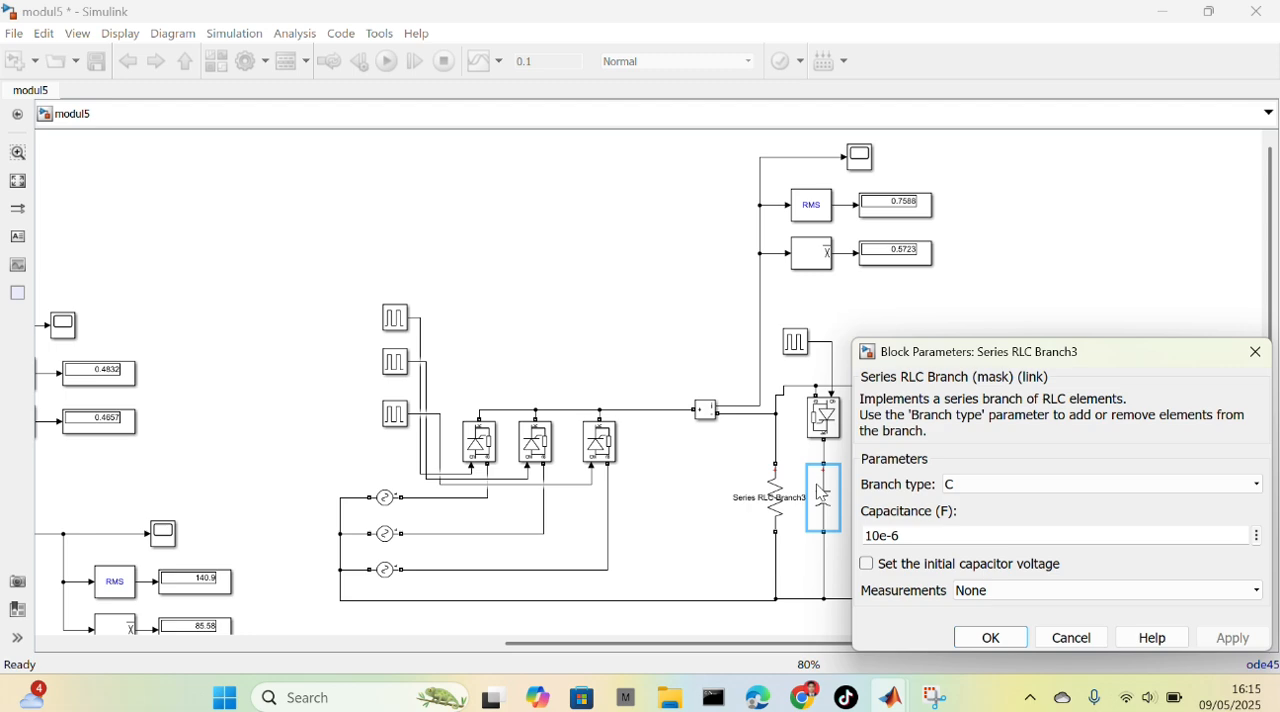
click(974, 646)
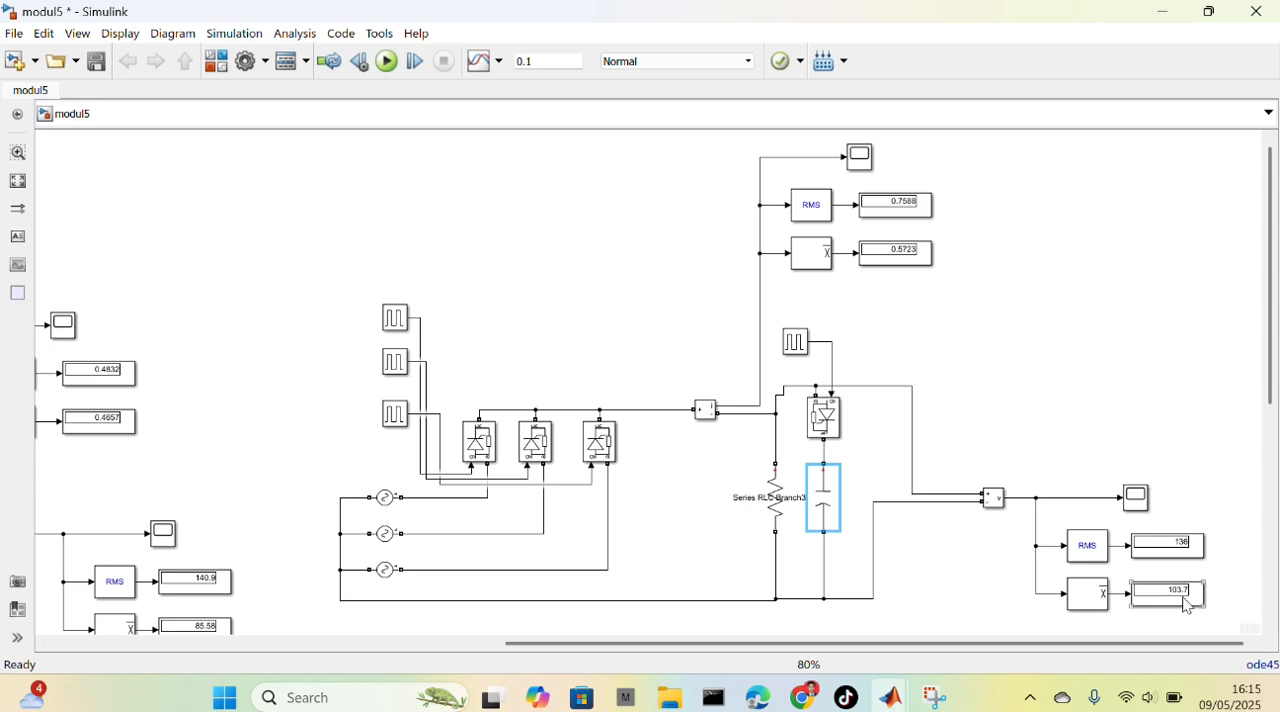
Examine the third circuit's current waveform in a maximized Scope5 with cursor measurements turned on, and close the scope
click(866, 166)
double_click(866, 166)
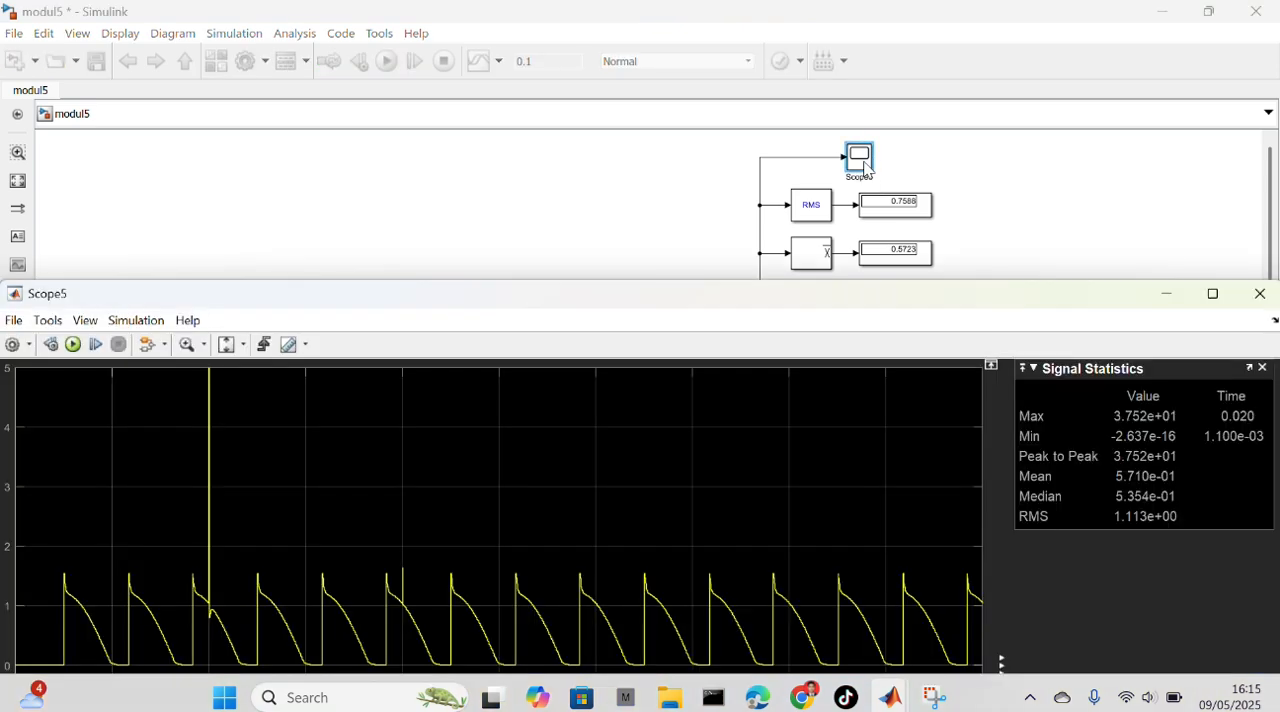
click(1207, 292)
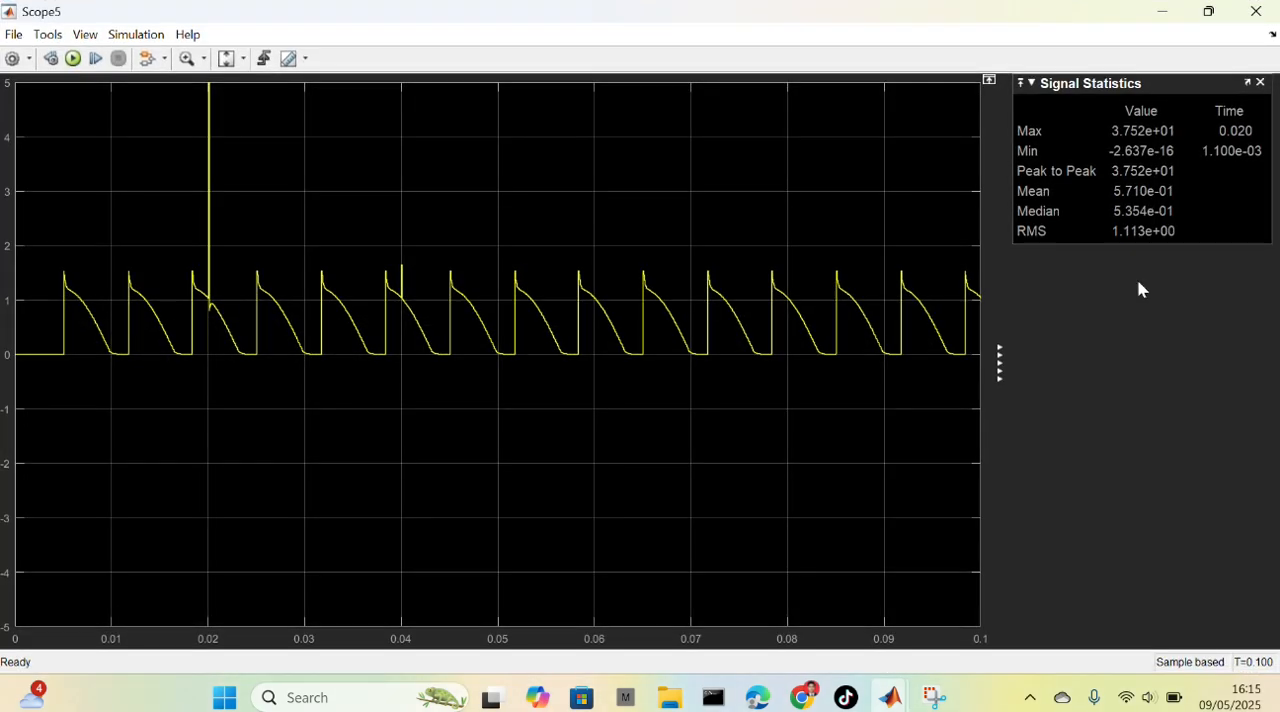
click(288, 59)
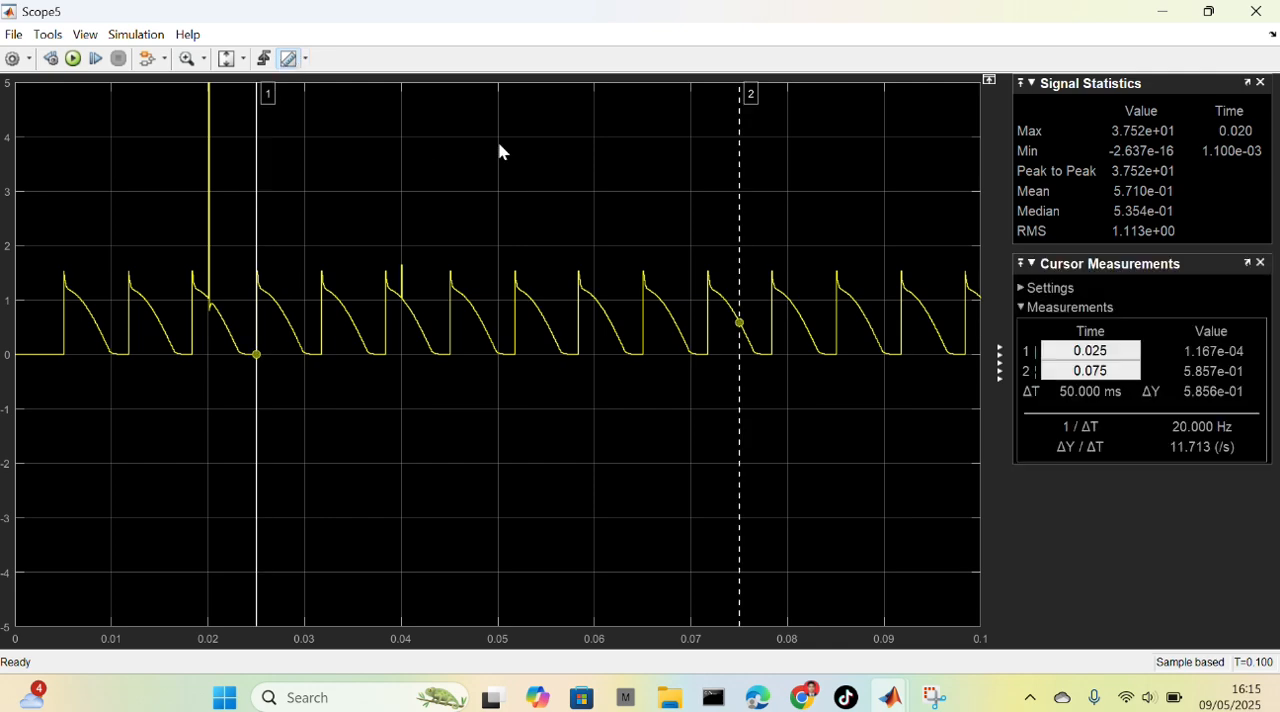
click(1256, 12)
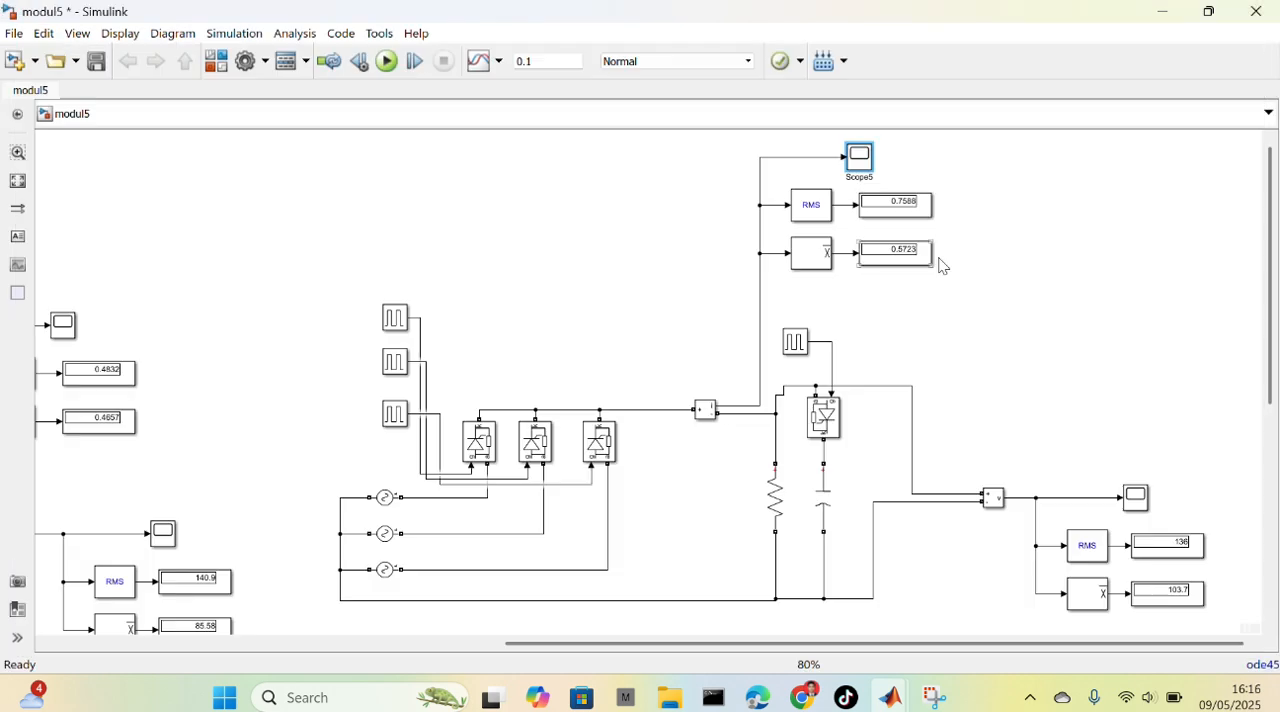
Examine the third circuit's load voltage waveform in a maximized Scope4 with cursor measurements, close it, and return to the RL load circuit
click(1140, 500)
double_click(1142, 502)
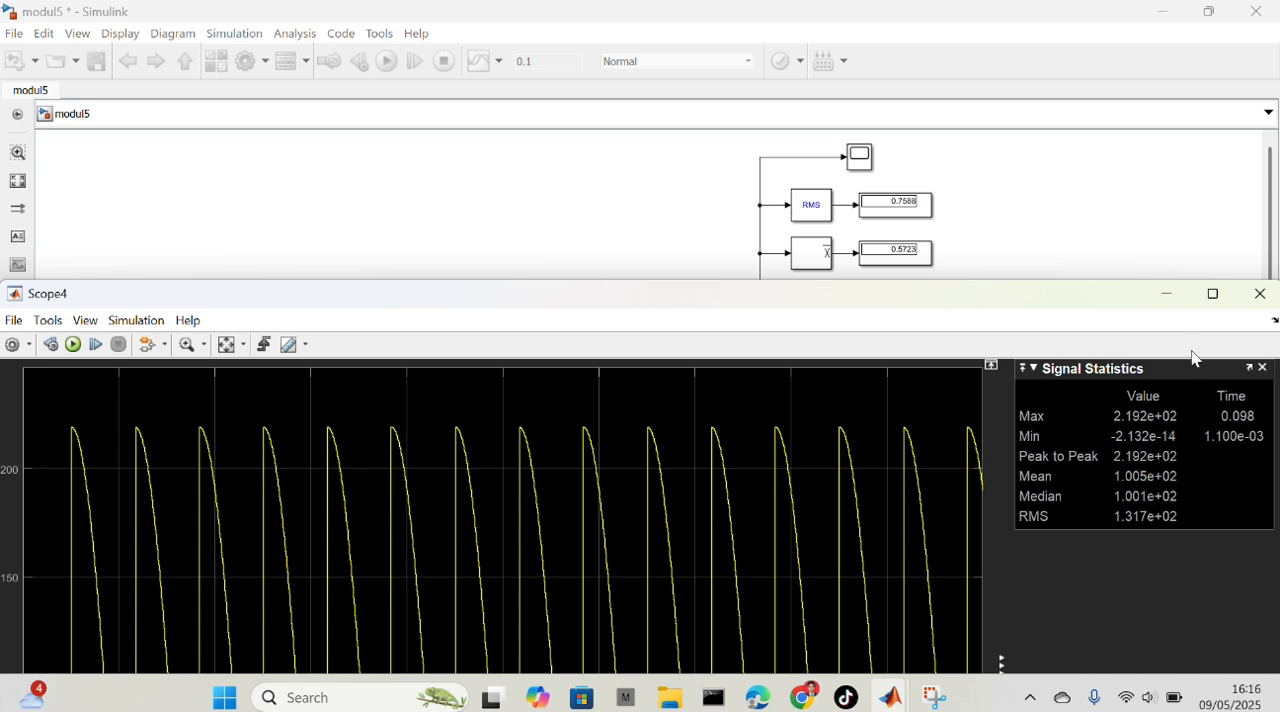
click(1213, 295)
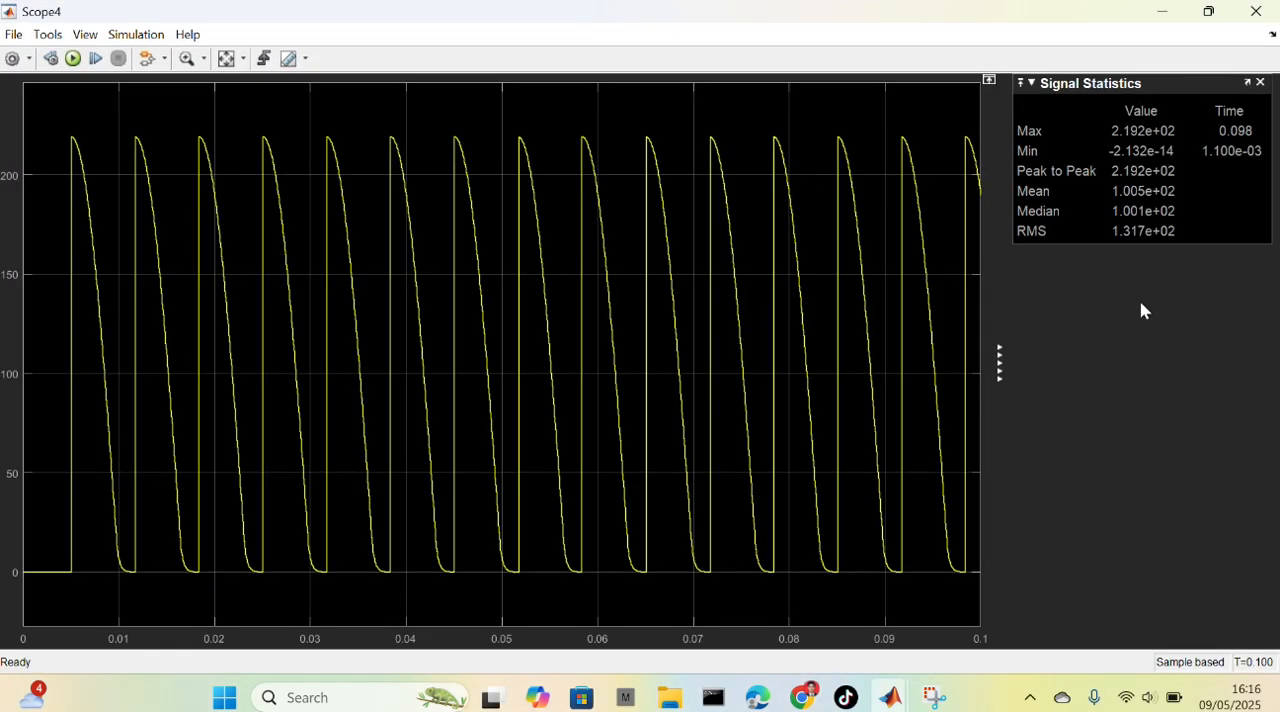
click(288, 59)
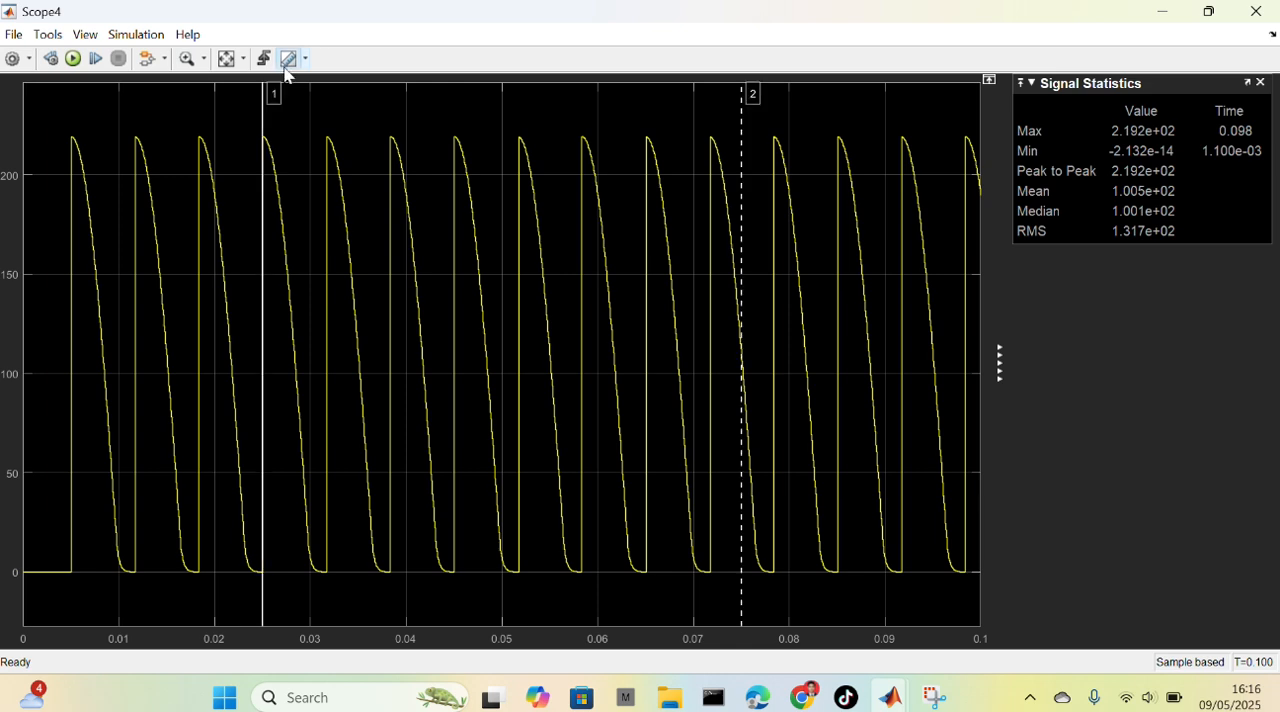
click(1256, 12)
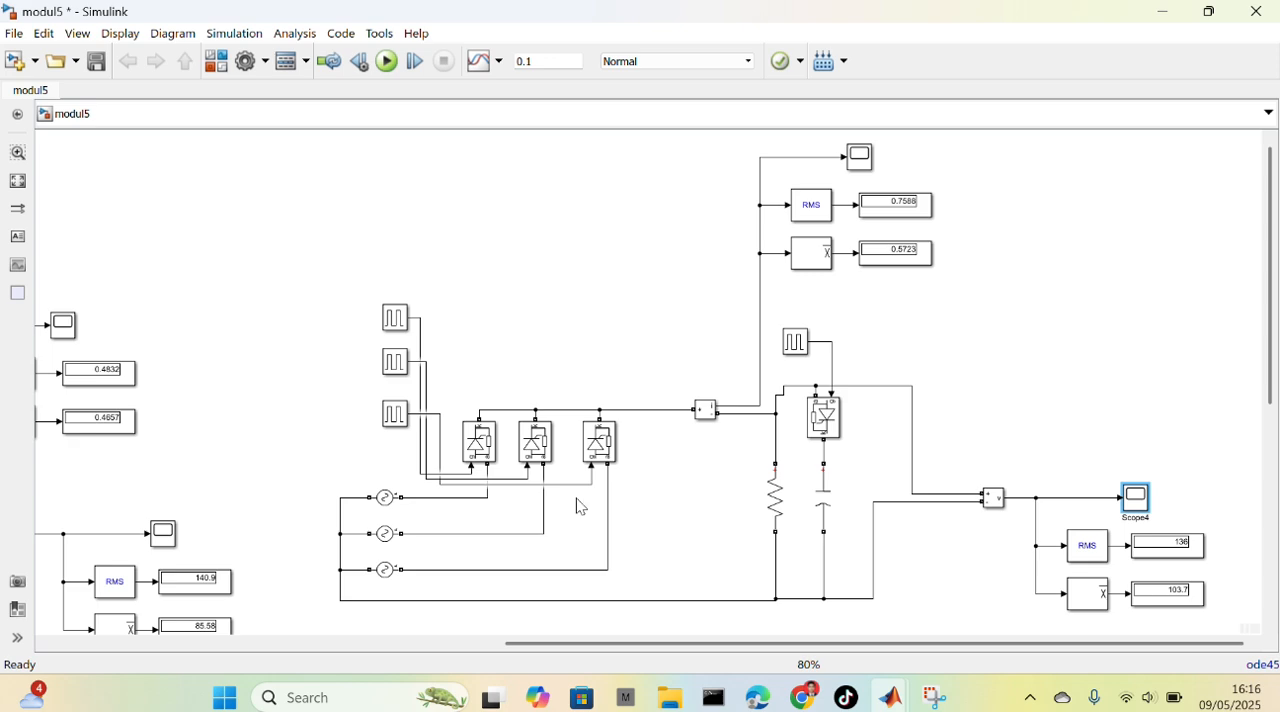
drag(581, 646, 289, 612)
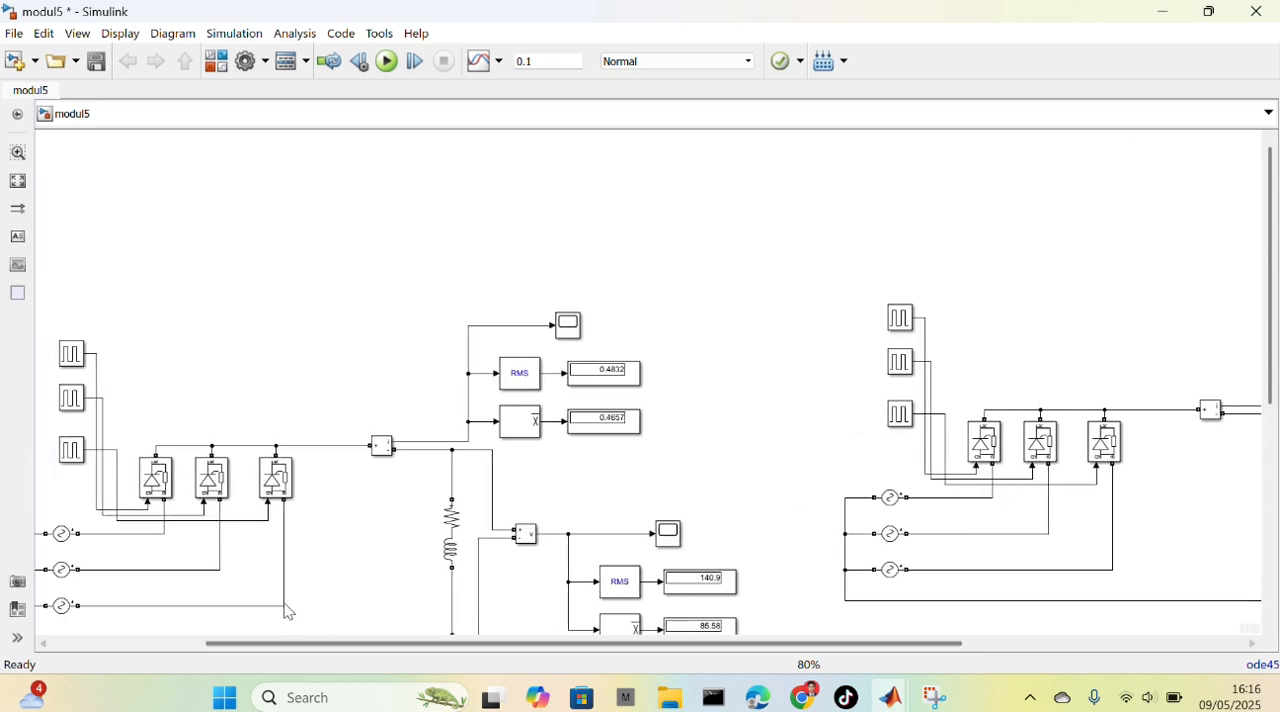